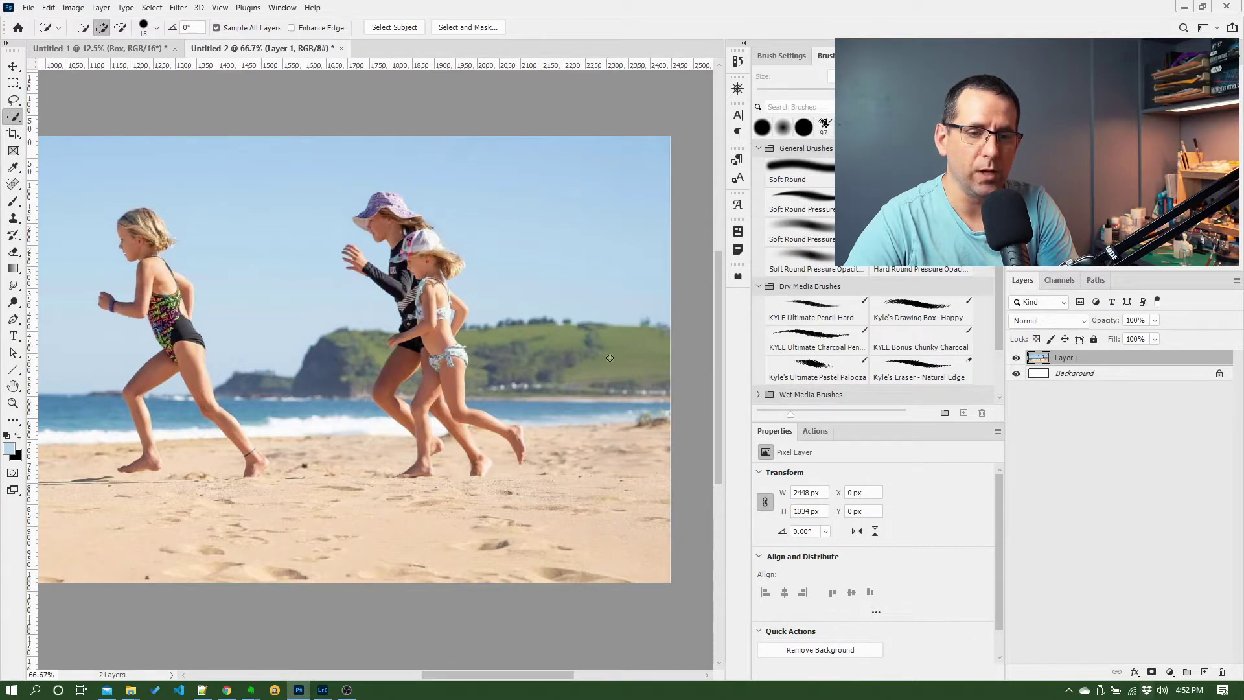
Restore the Color Range hillside selection from History and add the right-hand hill with Quick Selection.
click(739, 63)
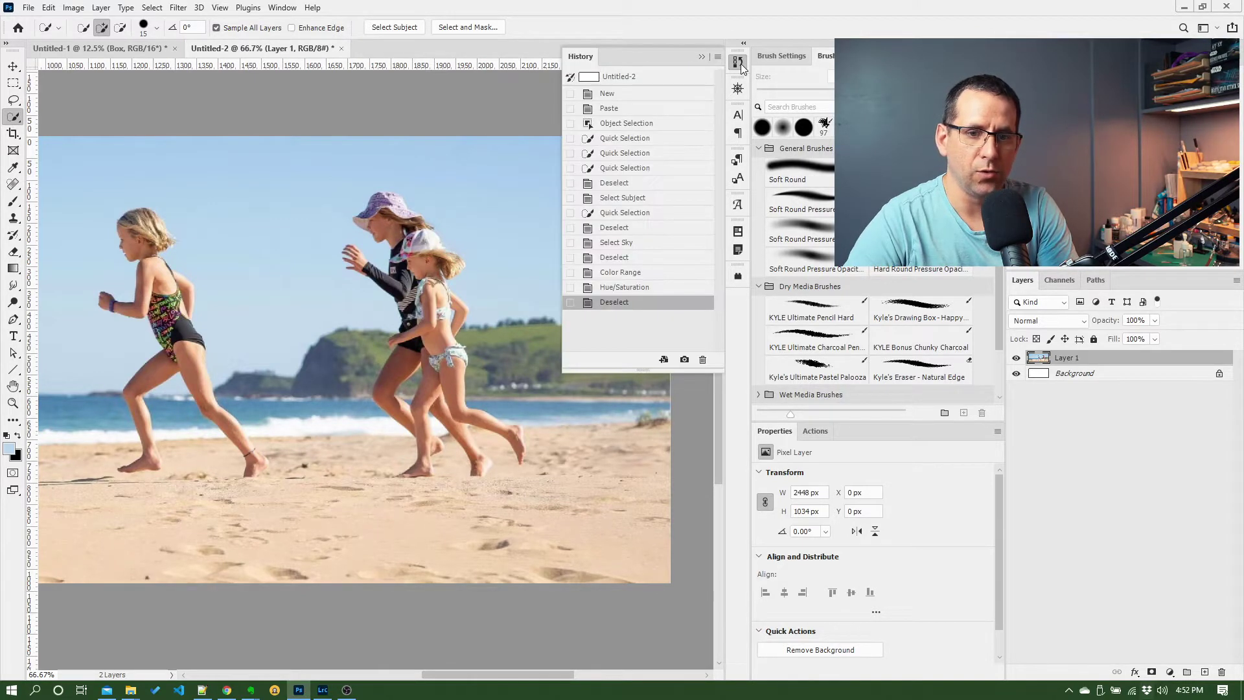
click(651, 274)
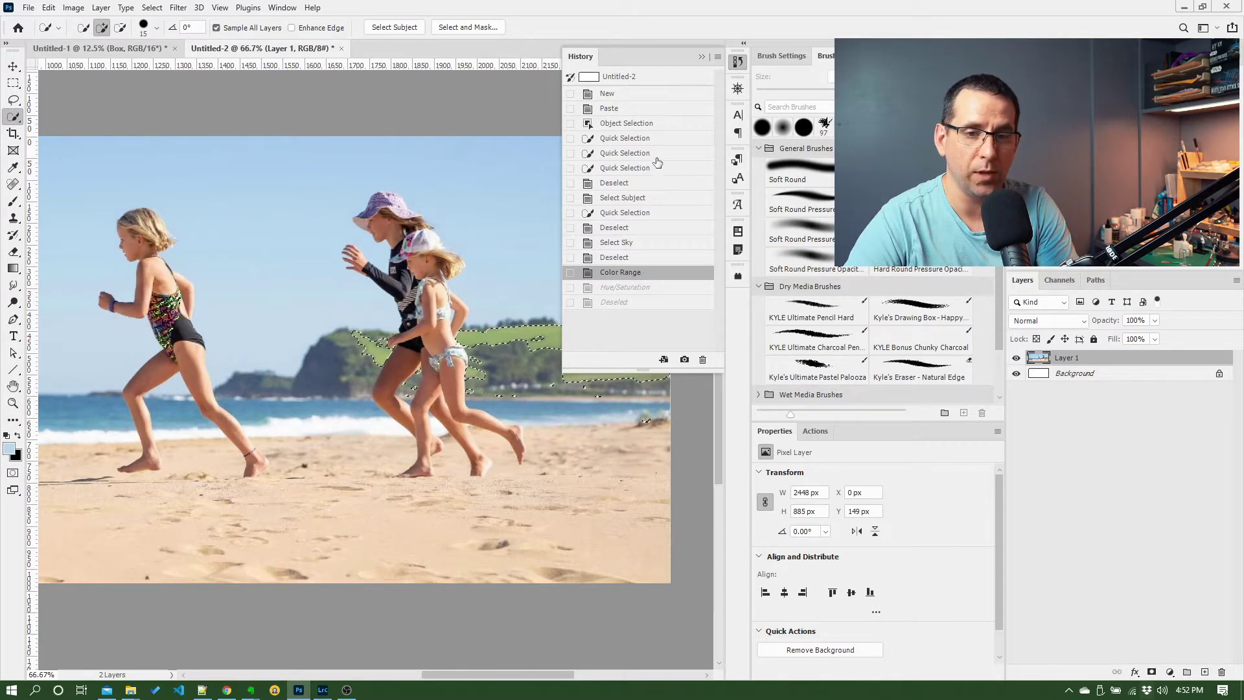
click(701, 57)
mouse_move(564, 363)
mouse_down()
mouse_move(648, 343)
mouse_move(587, 344)
mouse_up()
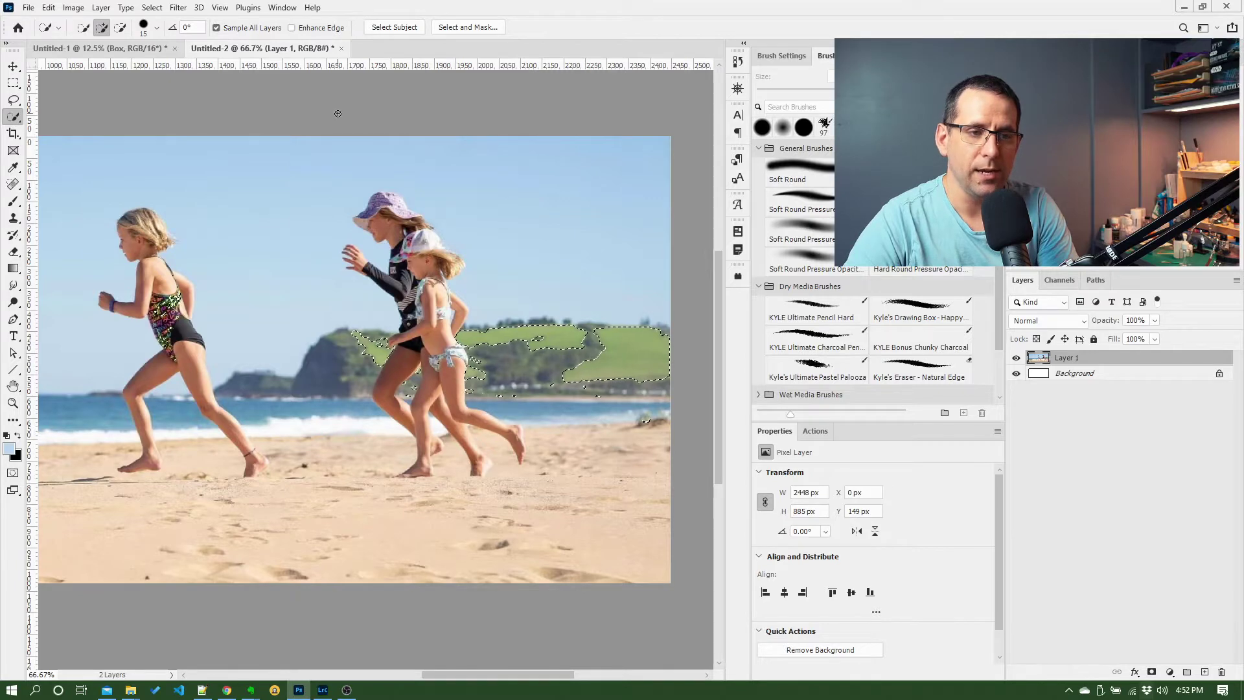
click(76, 8)
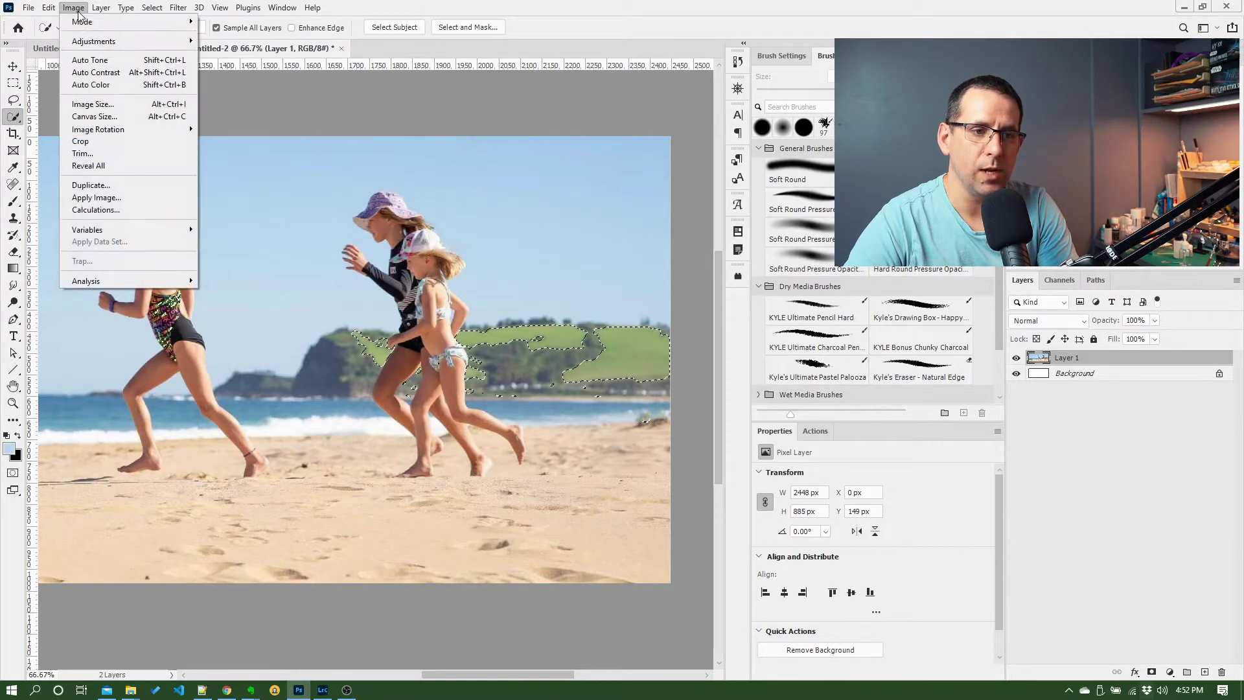
mouse_move(101, 42)
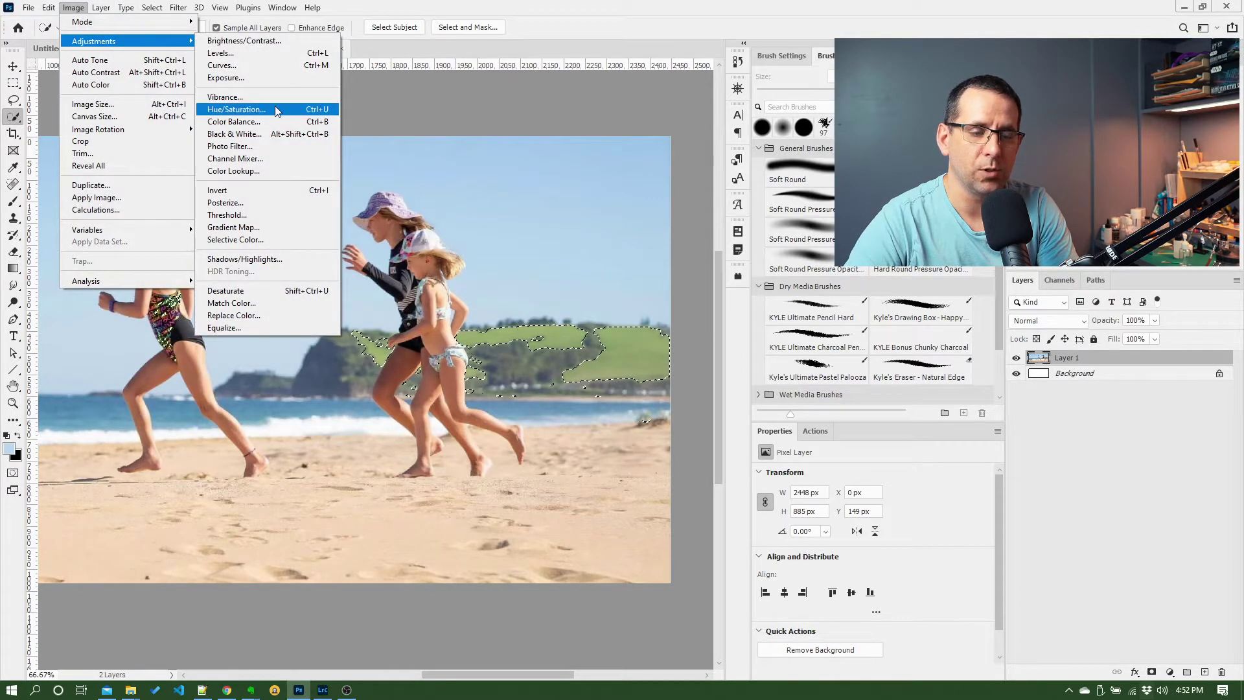
click(568, 24)
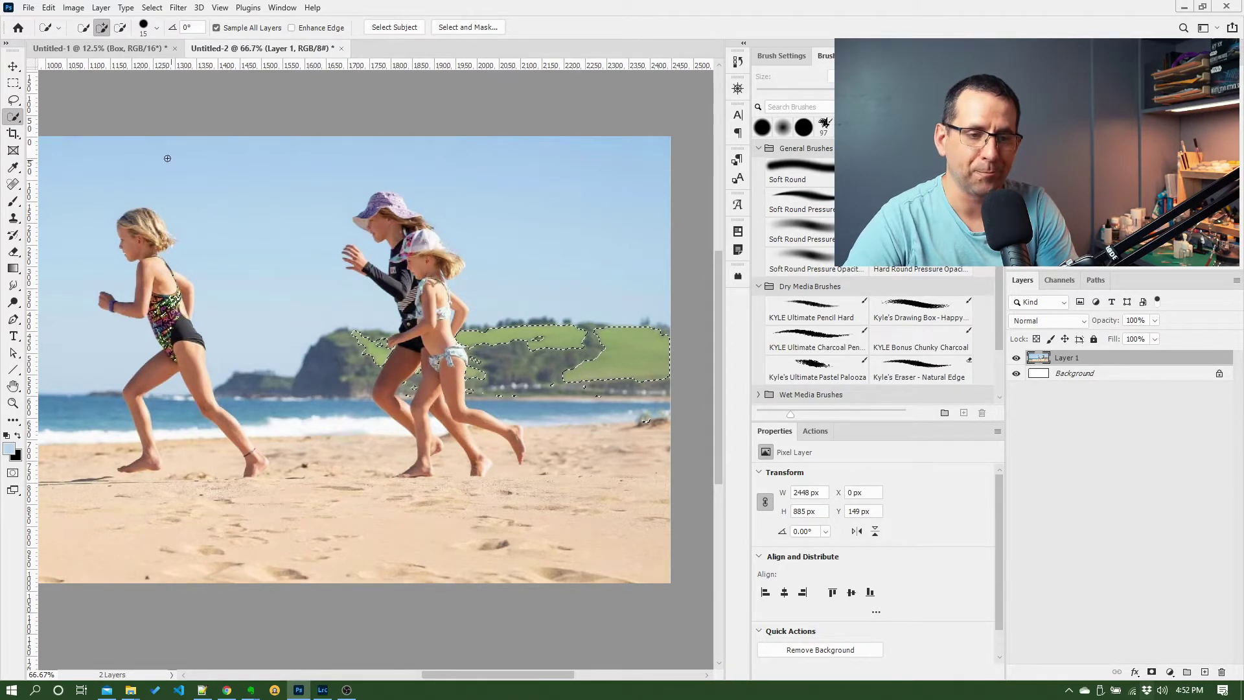
Add a Hue/Saturation adjustment layer masked to the green hillside selection.
click(1170, 672)
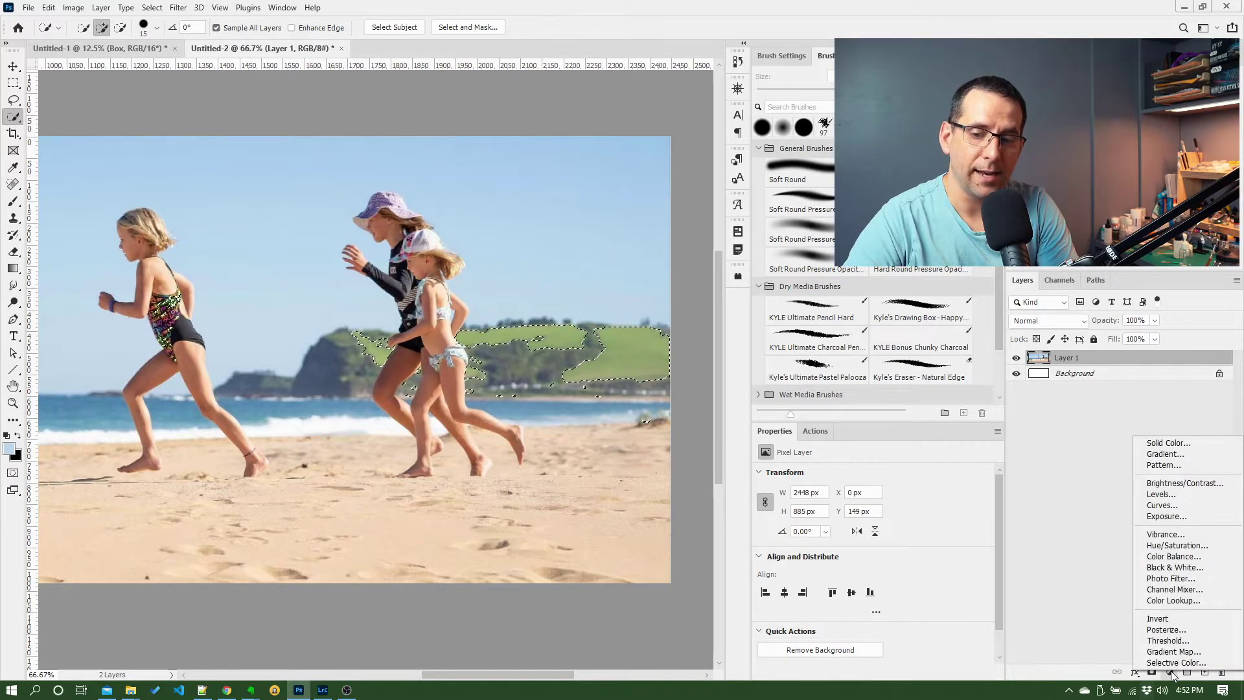
click(1177, 545)
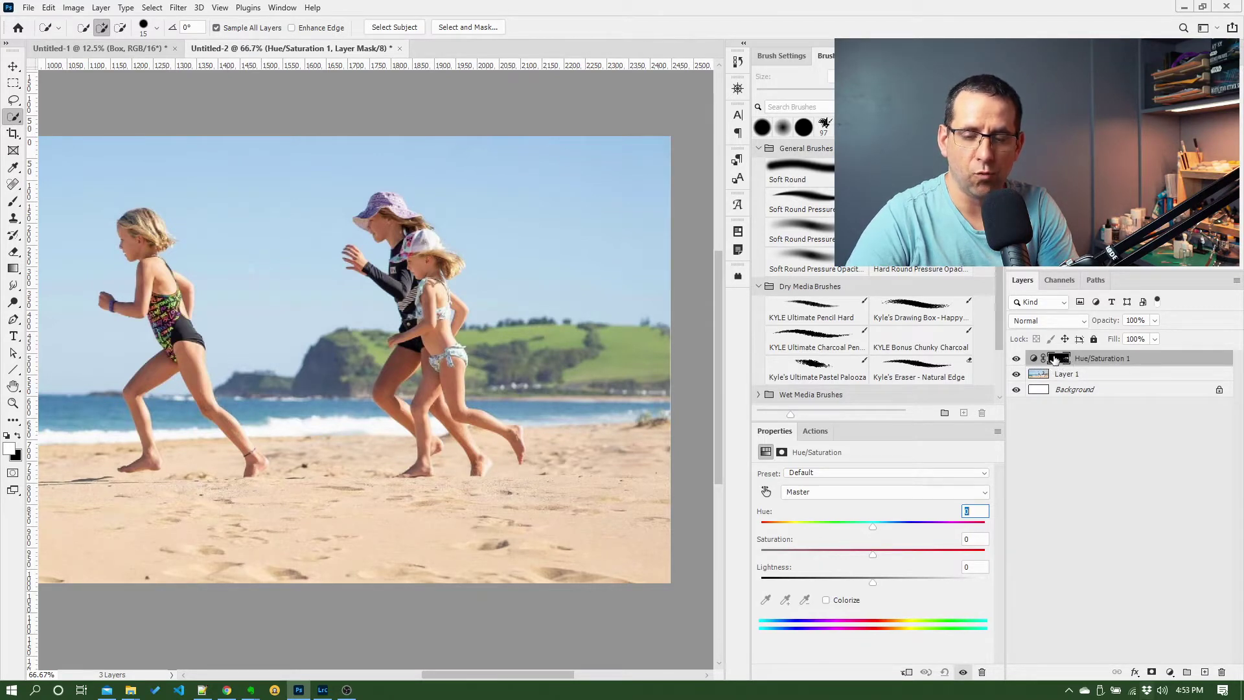
click(1035, 360)
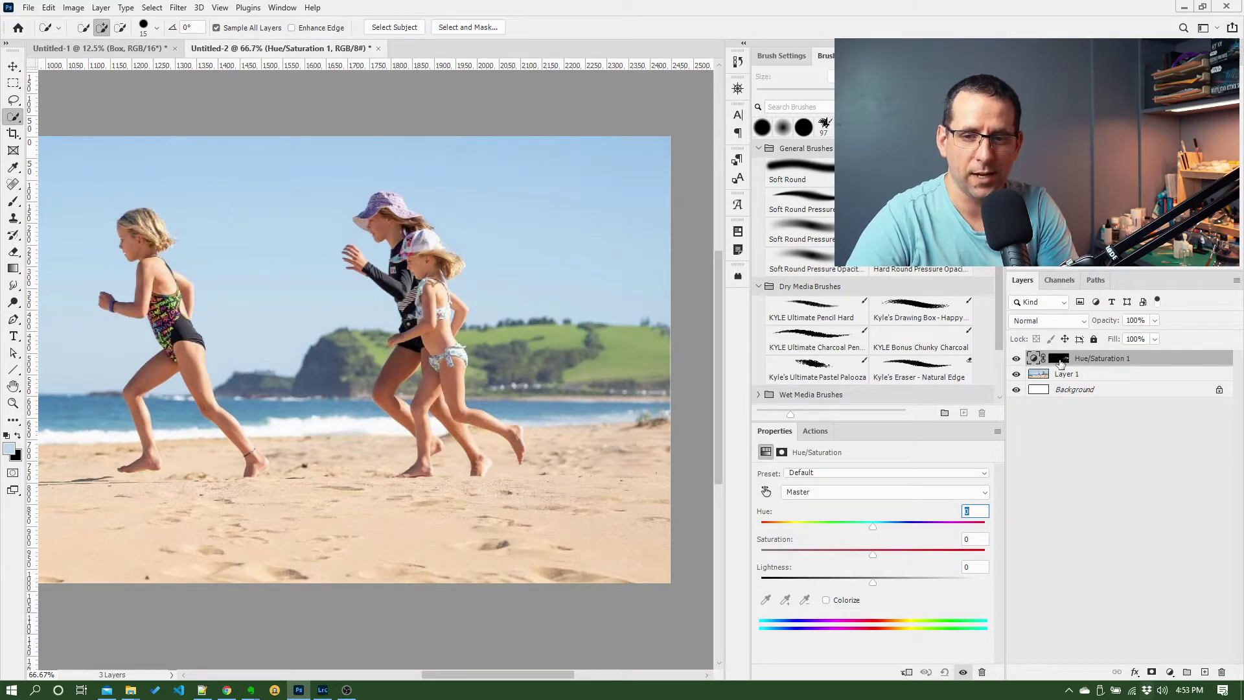
click(1060, 360)
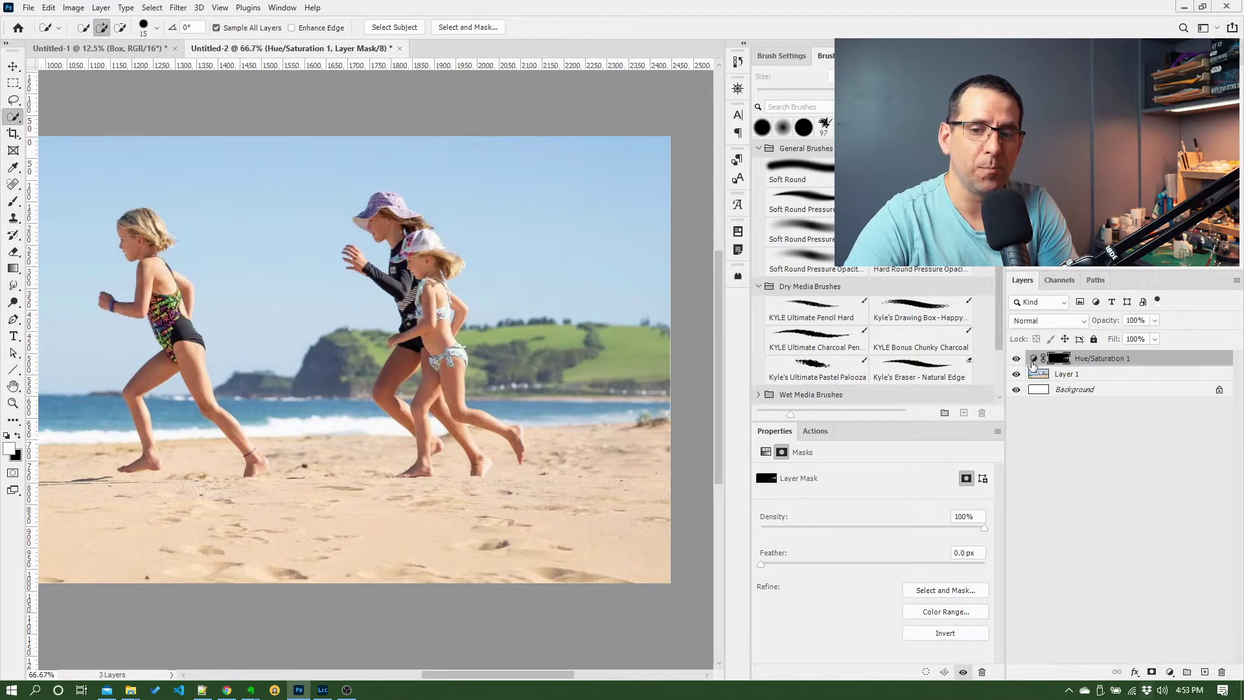
Set the hills' Hue/Saturation to saturation +56 and hue -6, then select Layer 1.
click(1033, 360)
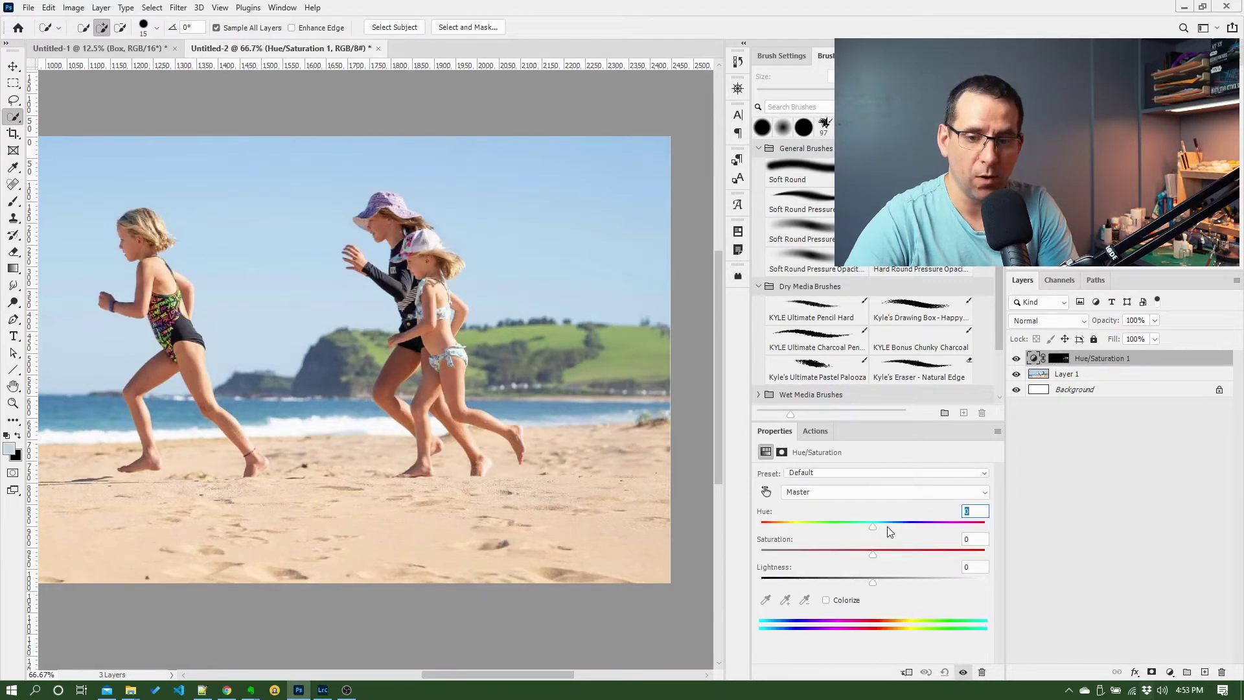
drag(872, 554, 931, 558)
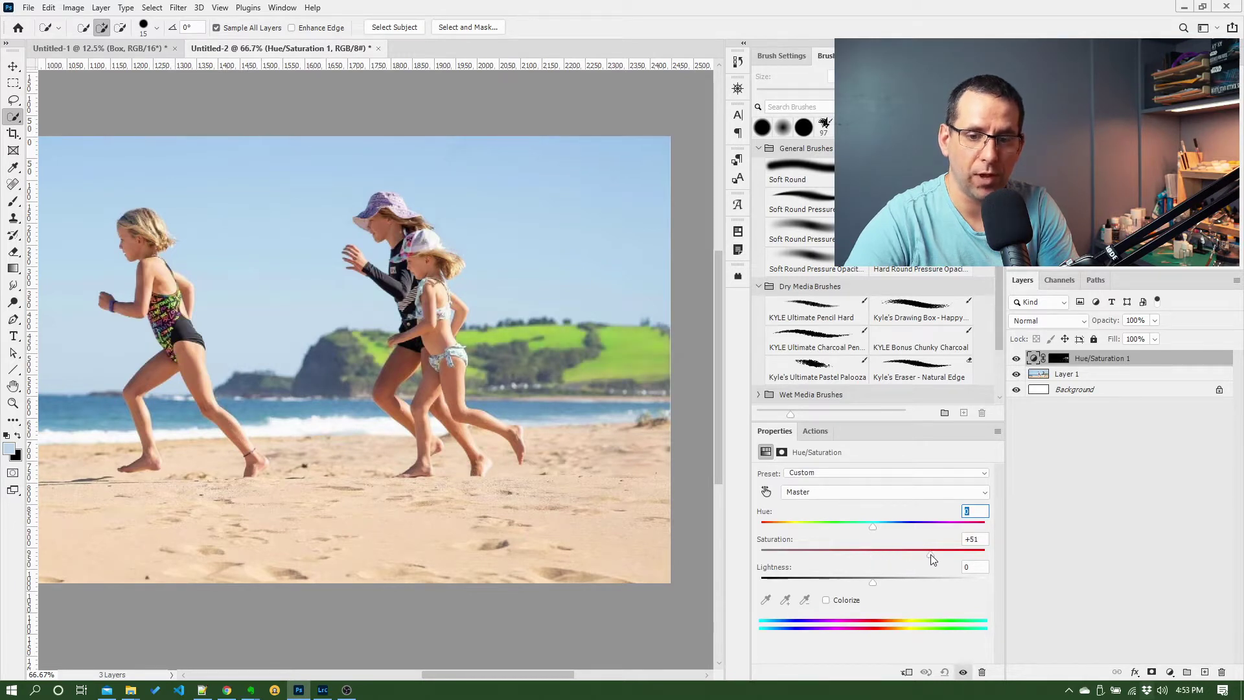
drag(872, 527, 866, 526)
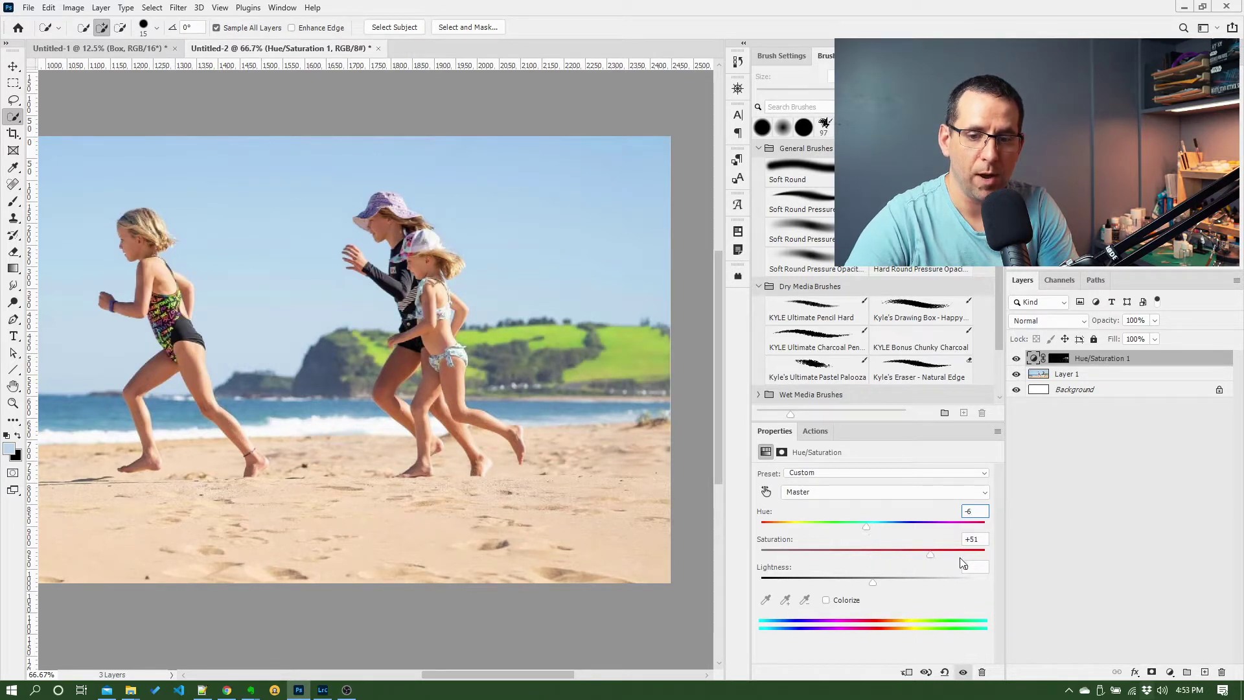
drag(931, 558, 936, 558)
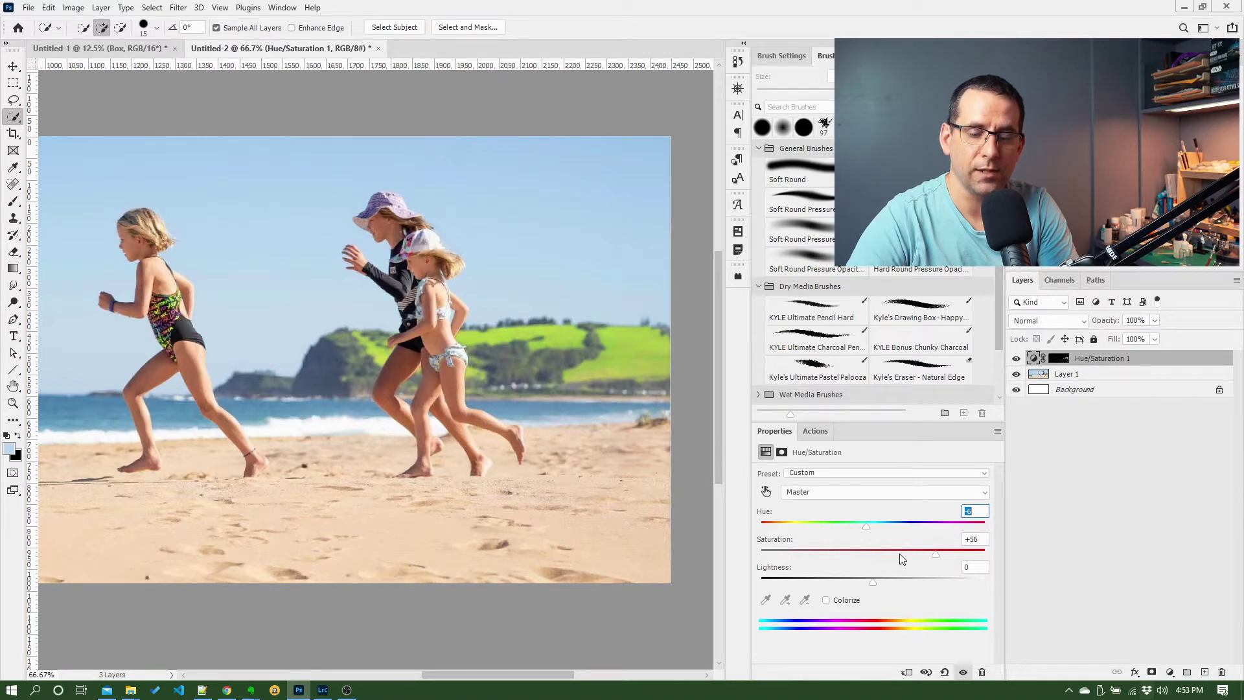
click(1060, 359)
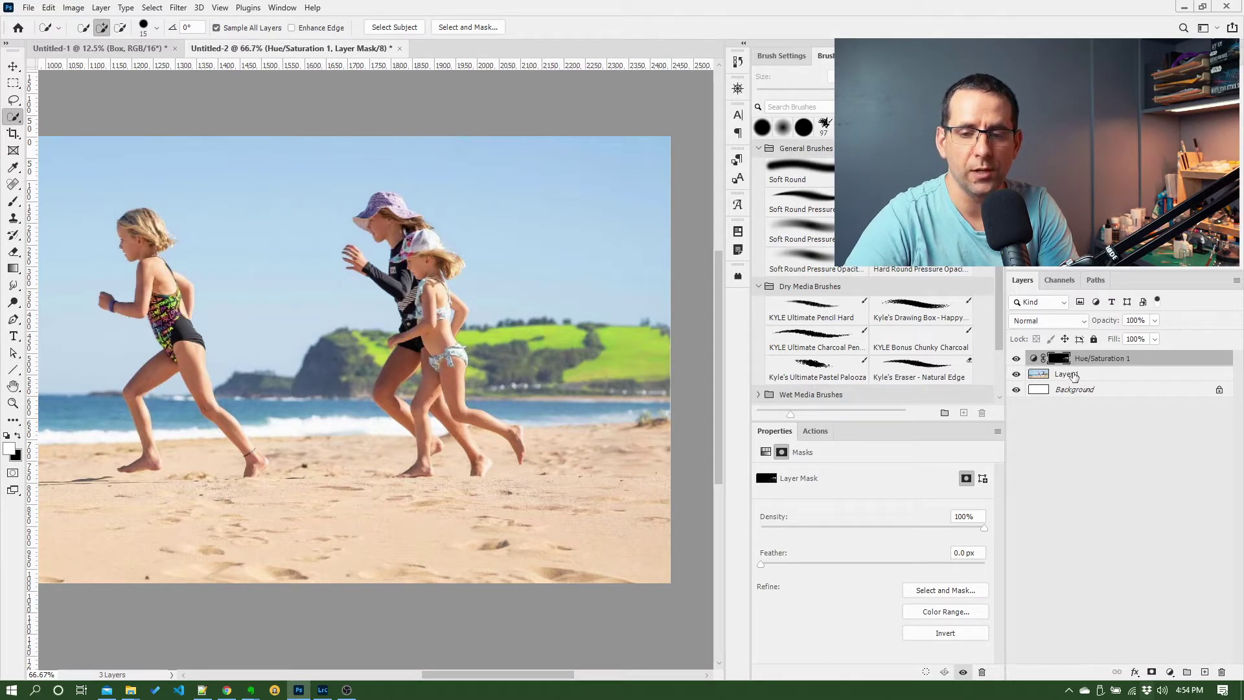
click(1073, 376)
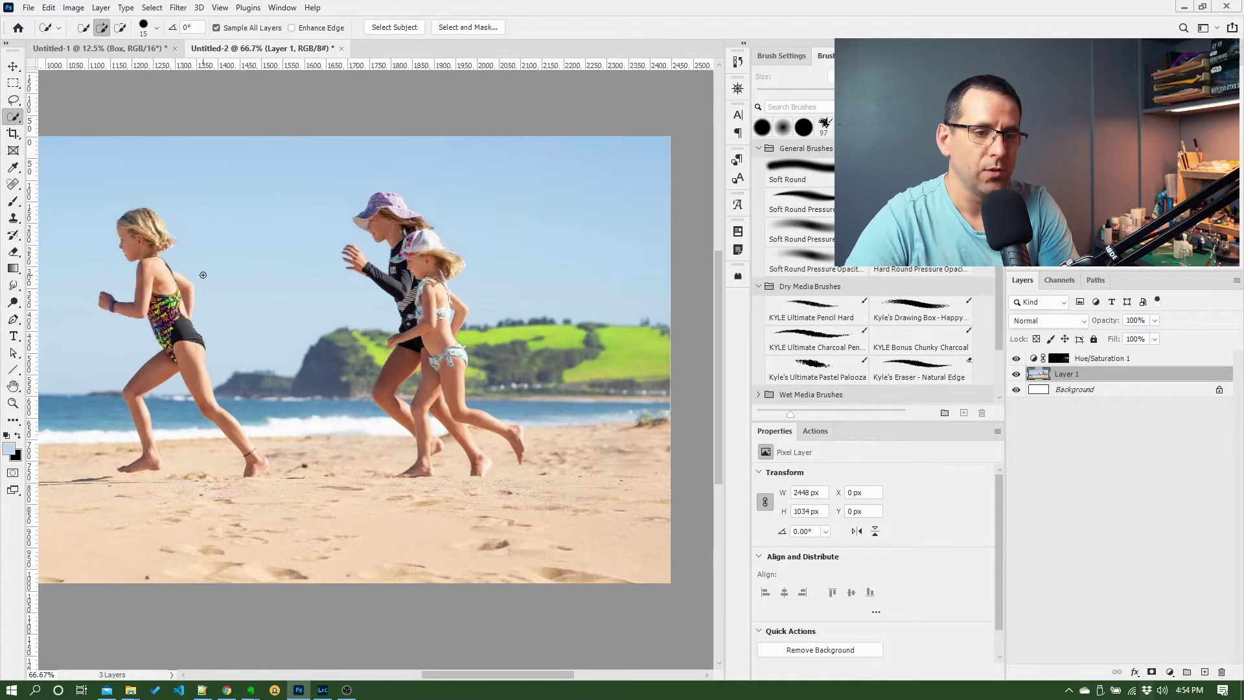
Type BEACH on the lower middle of the photo and colour the text black.
click(14, 338)
click(130, 441)
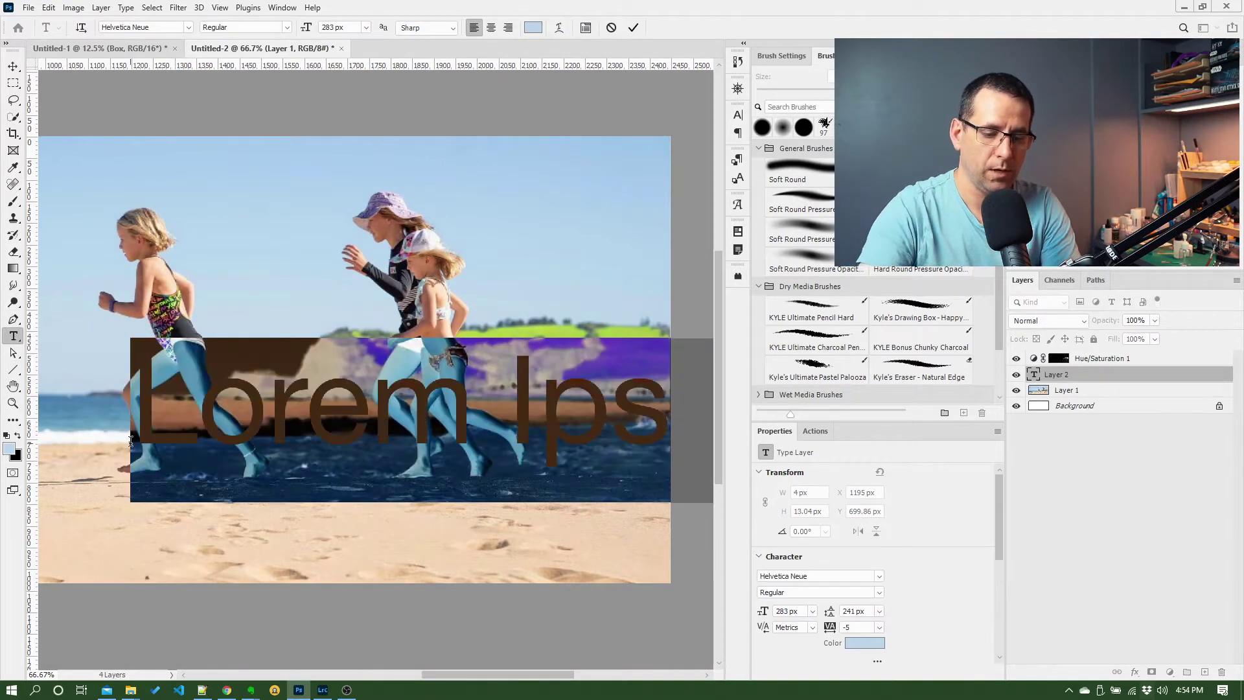
text(BEACH)
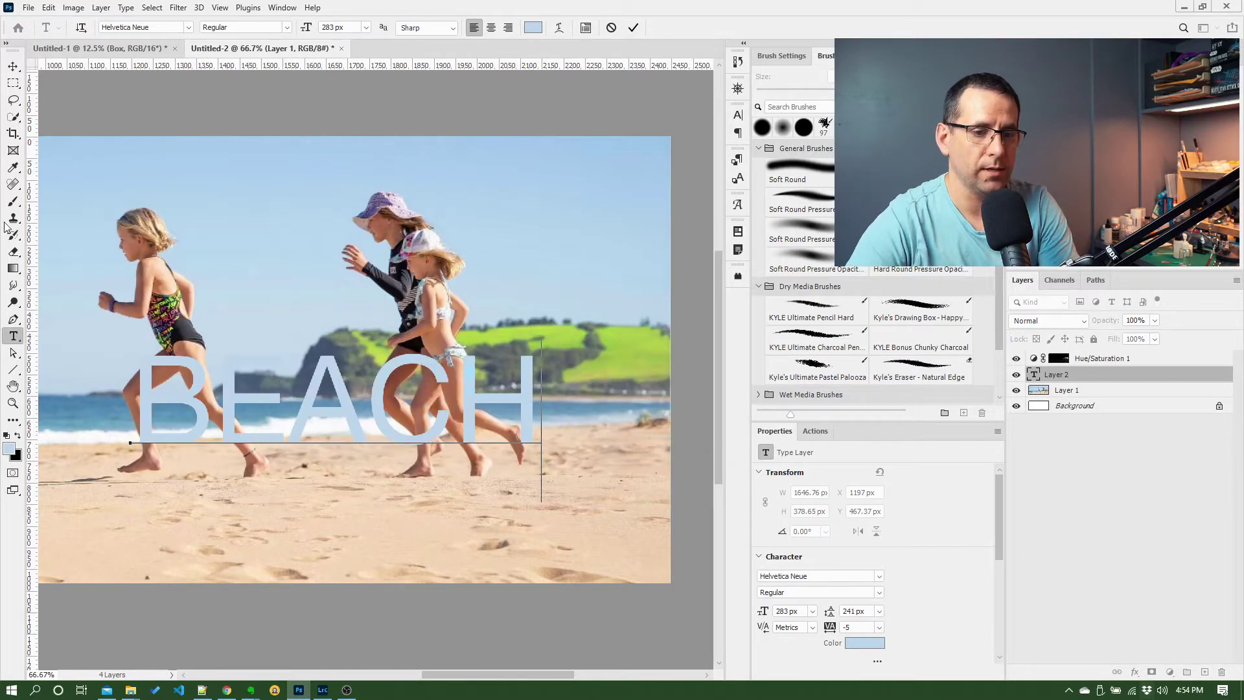
key(ctrl+a)
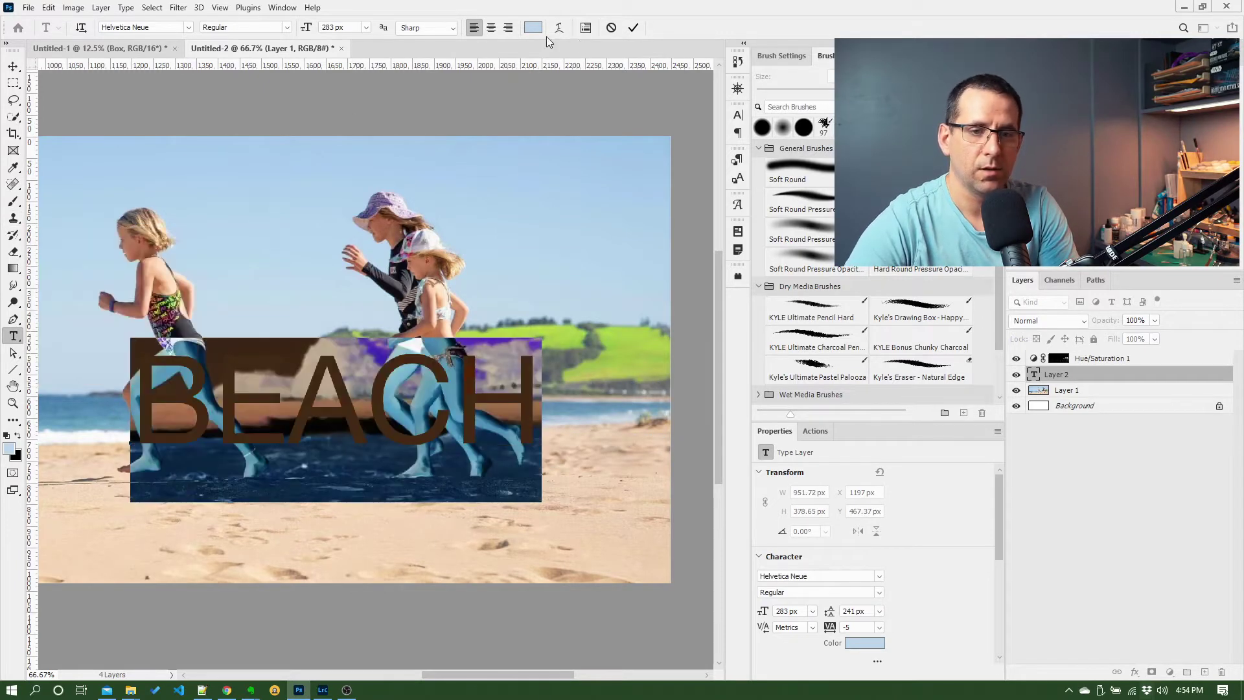
click(538, 32)
drag(547, 264, 559, 337)
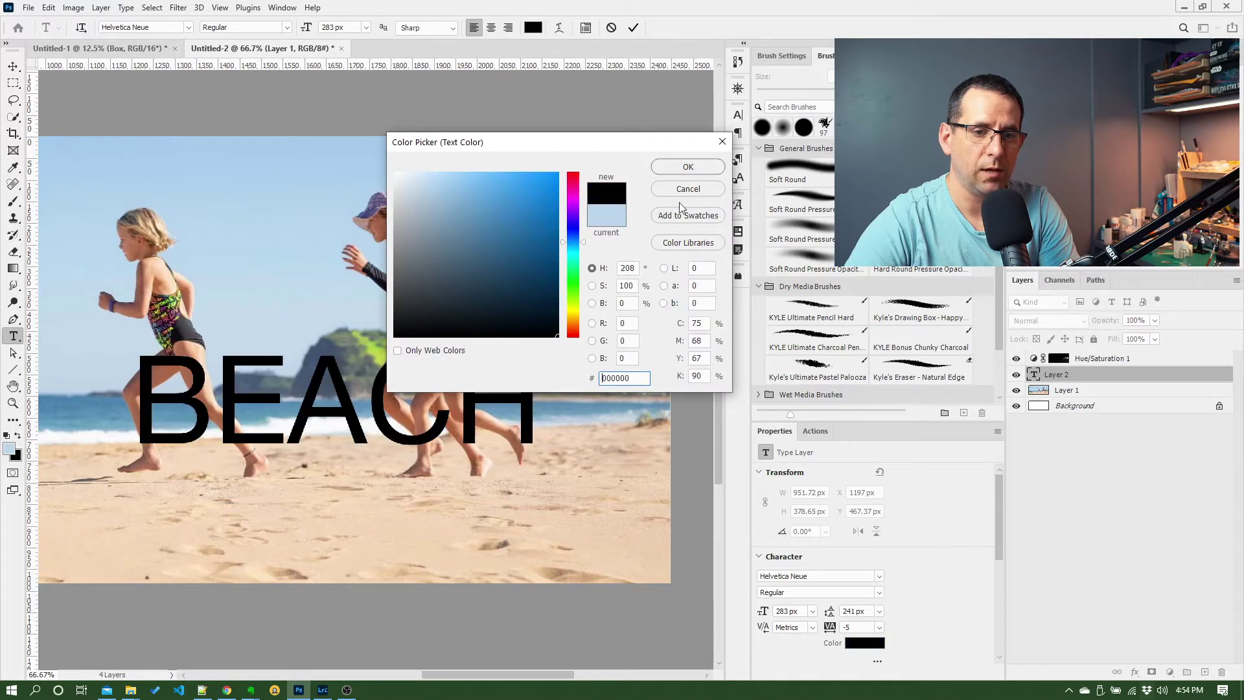
click(687, 167)
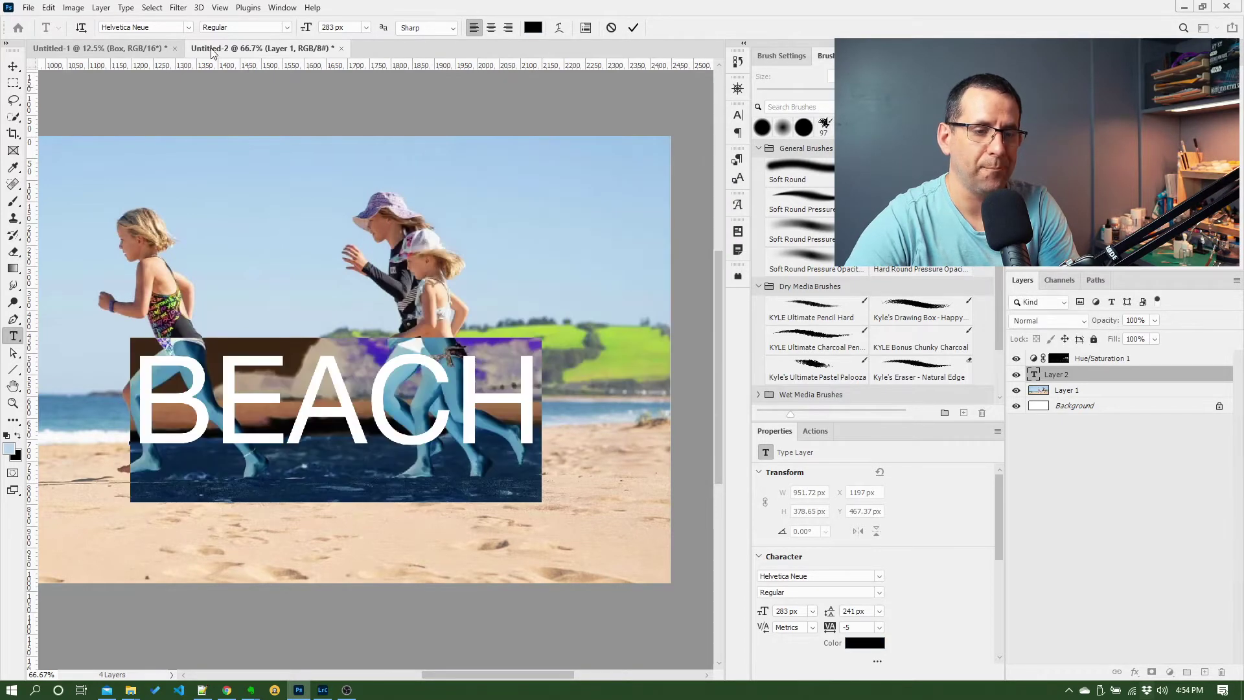
key(ctrl+Return)
key(v)
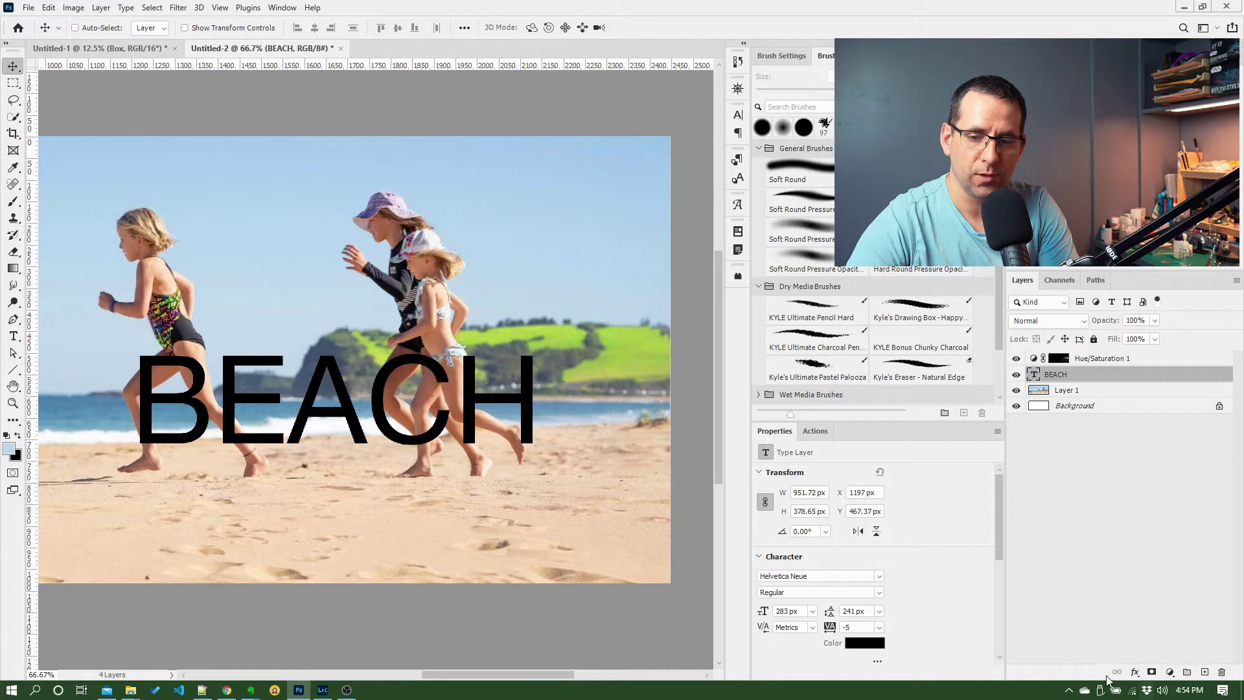
click(1150, 671)
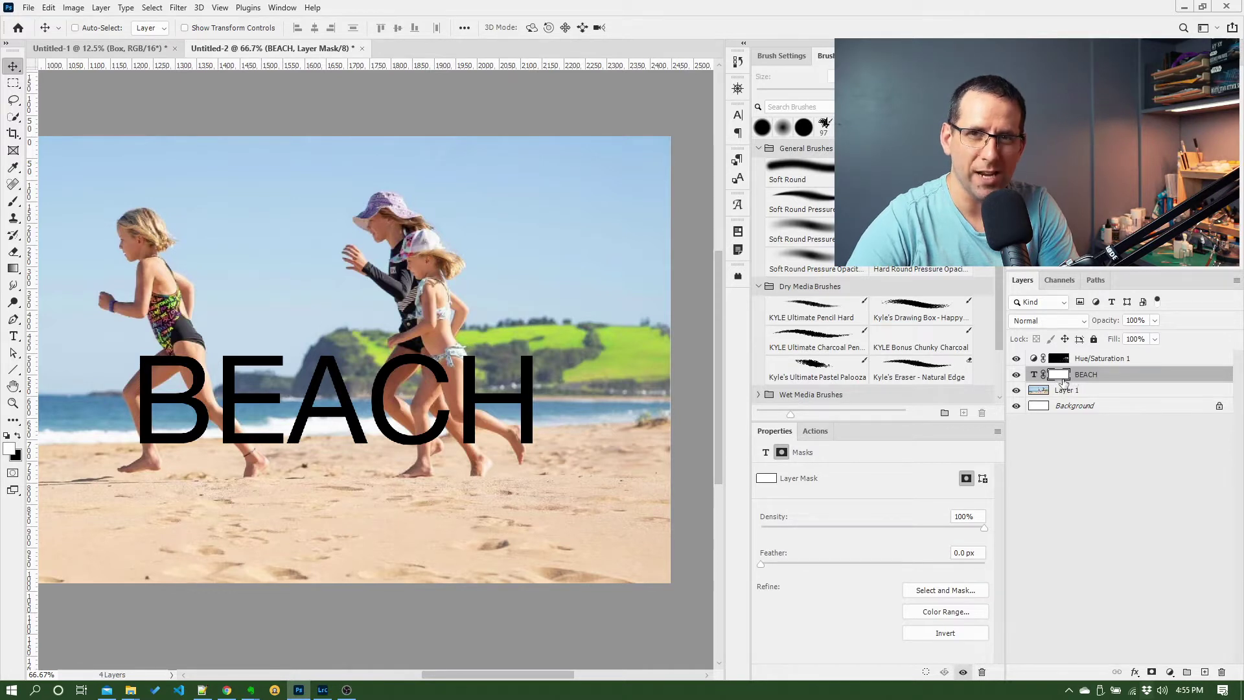
click(1061, 360)
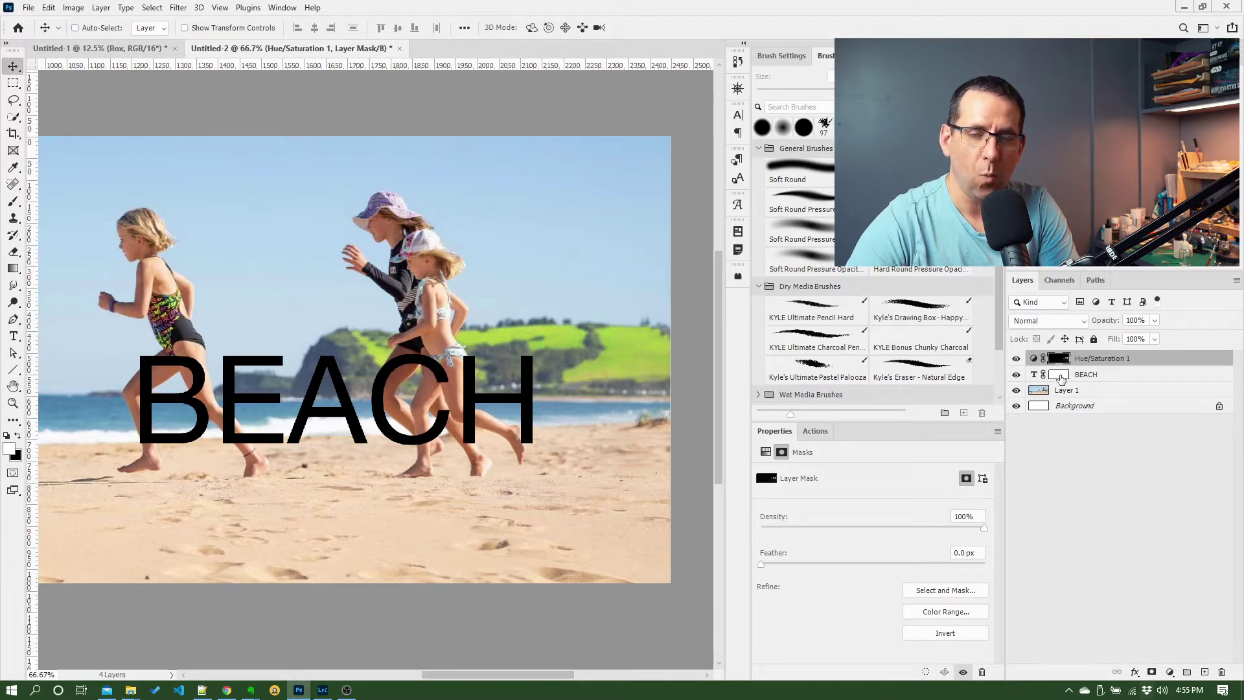
click(1060, 377)
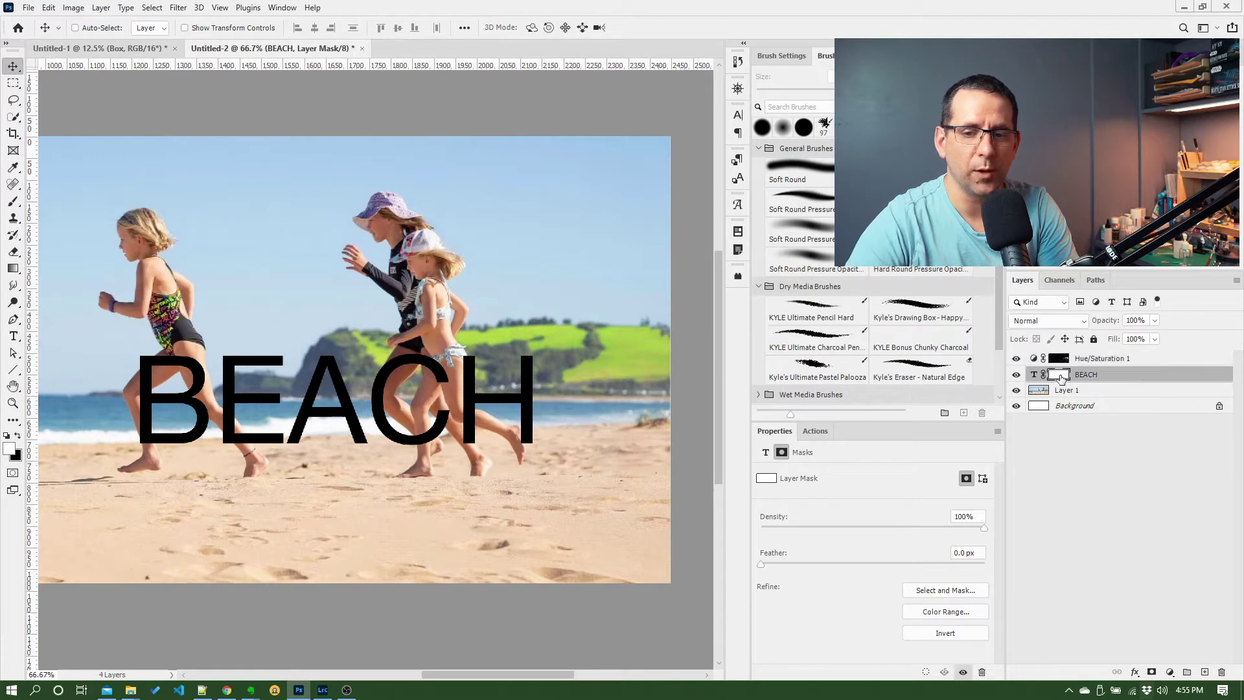
click(1060, 358)
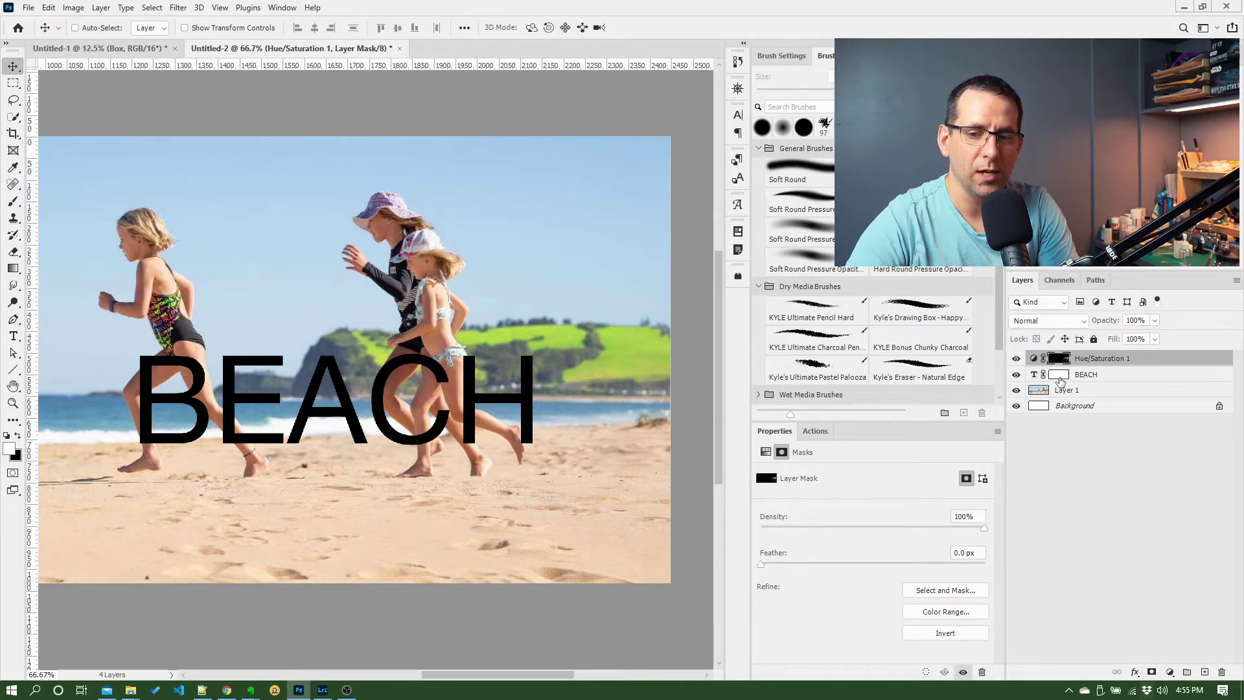
click(1060, 375)
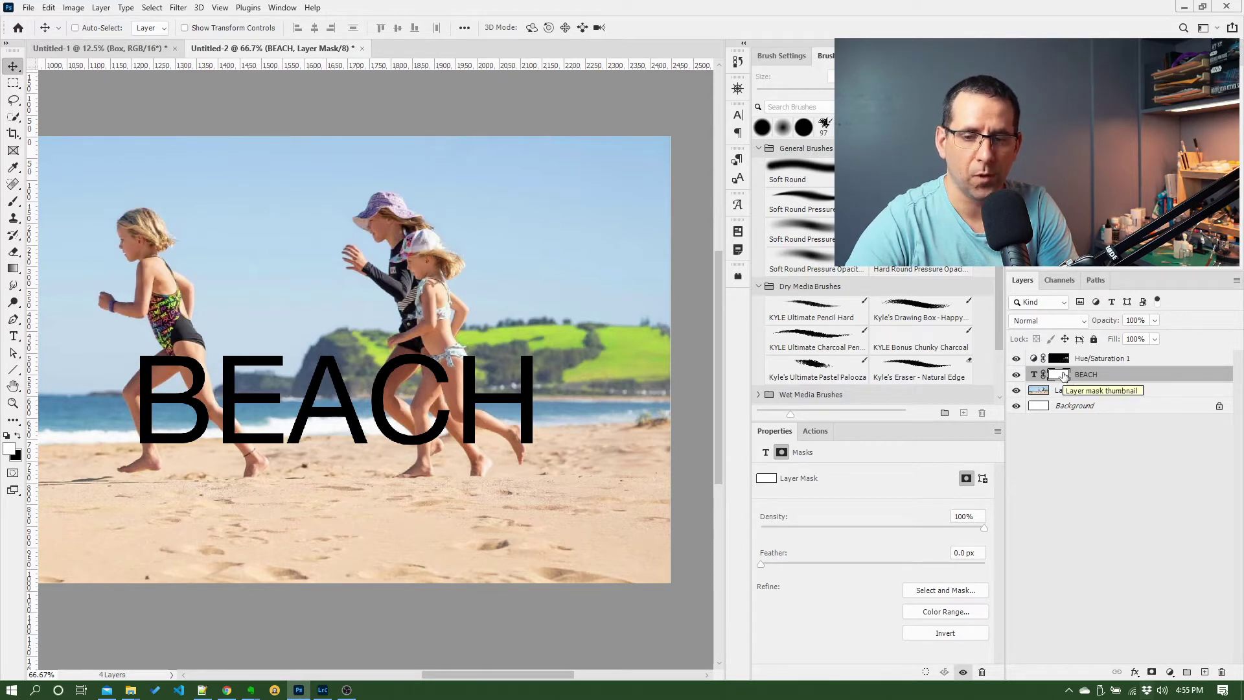
drag(1063, 373, 1058, 363)
click(1059, 360)
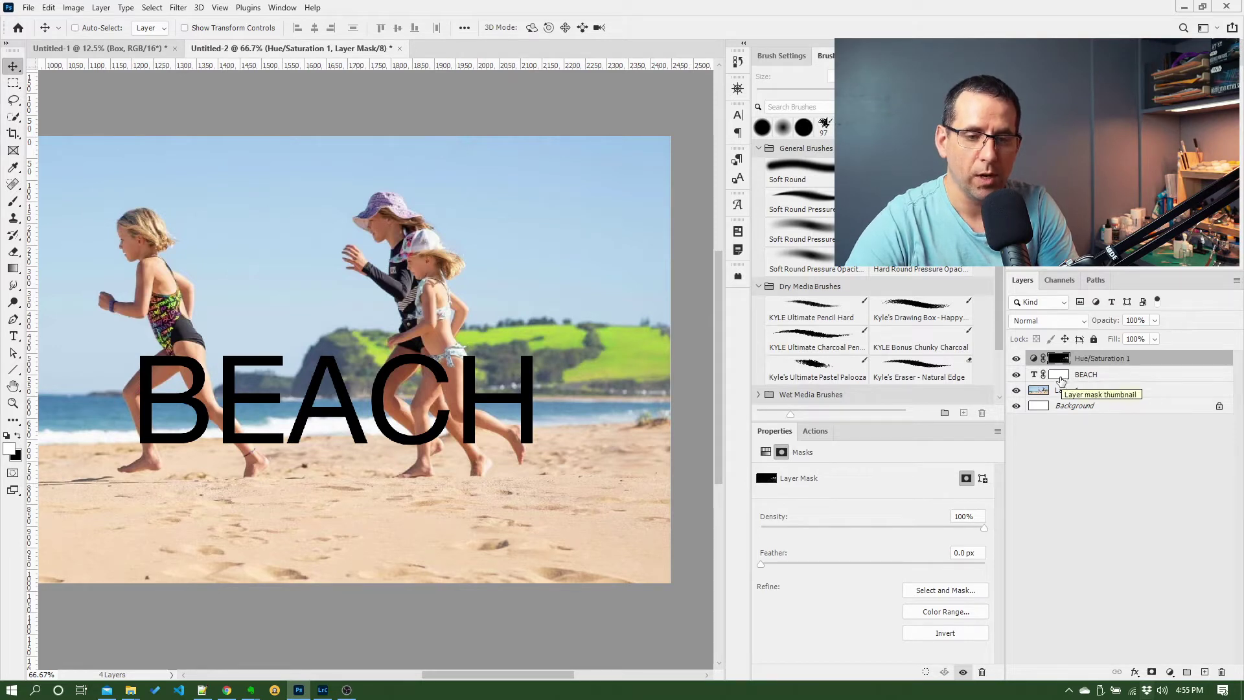
Toggle between the BEACH text and mask thumbnails, leaving the BEACH mask targeted.
click(1060, 378)
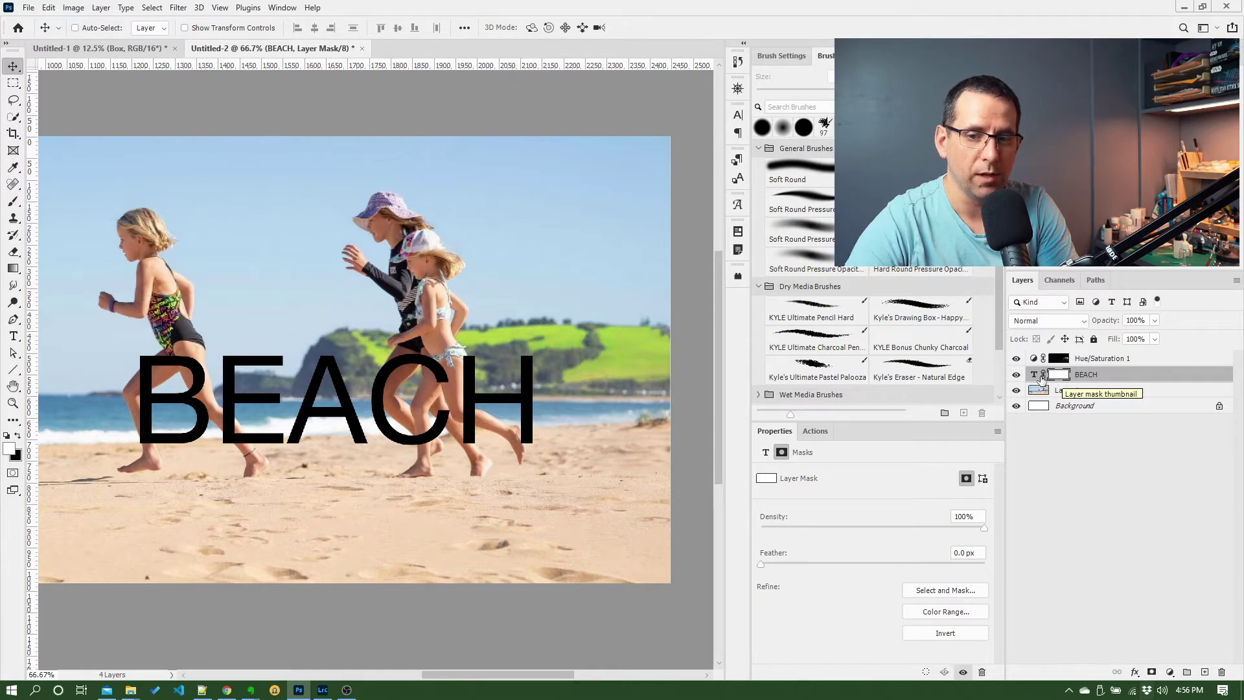
click(1033, 376)
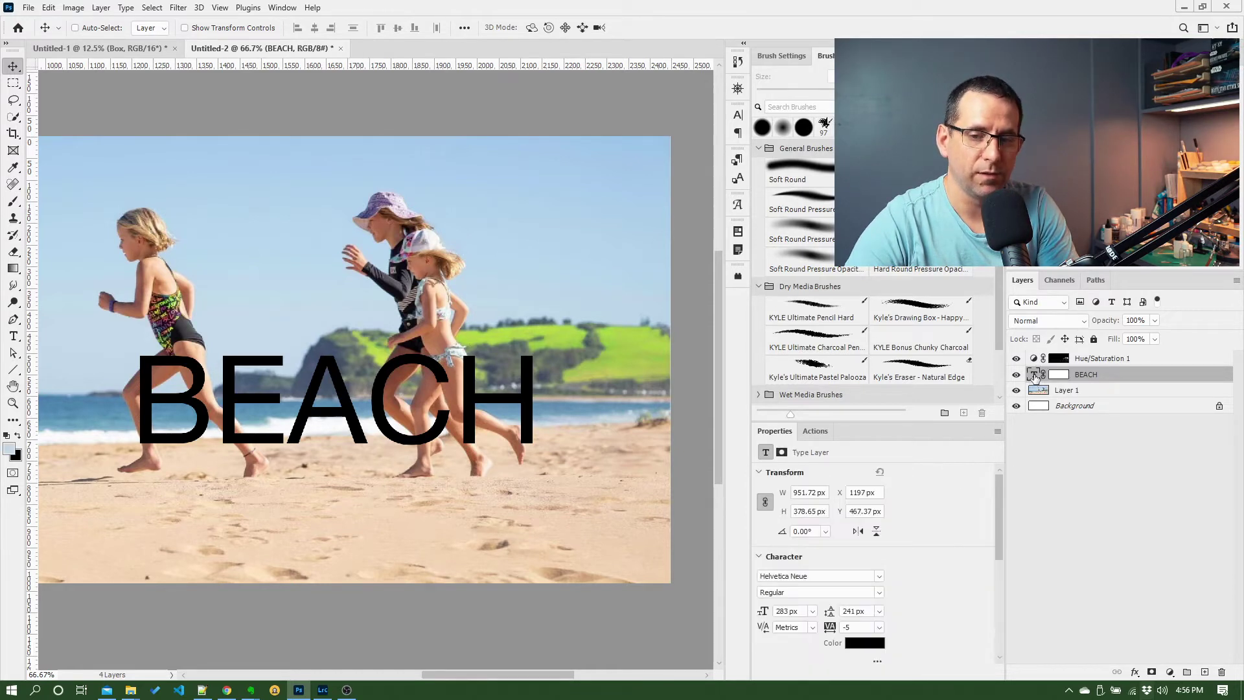
click(1060, 378)
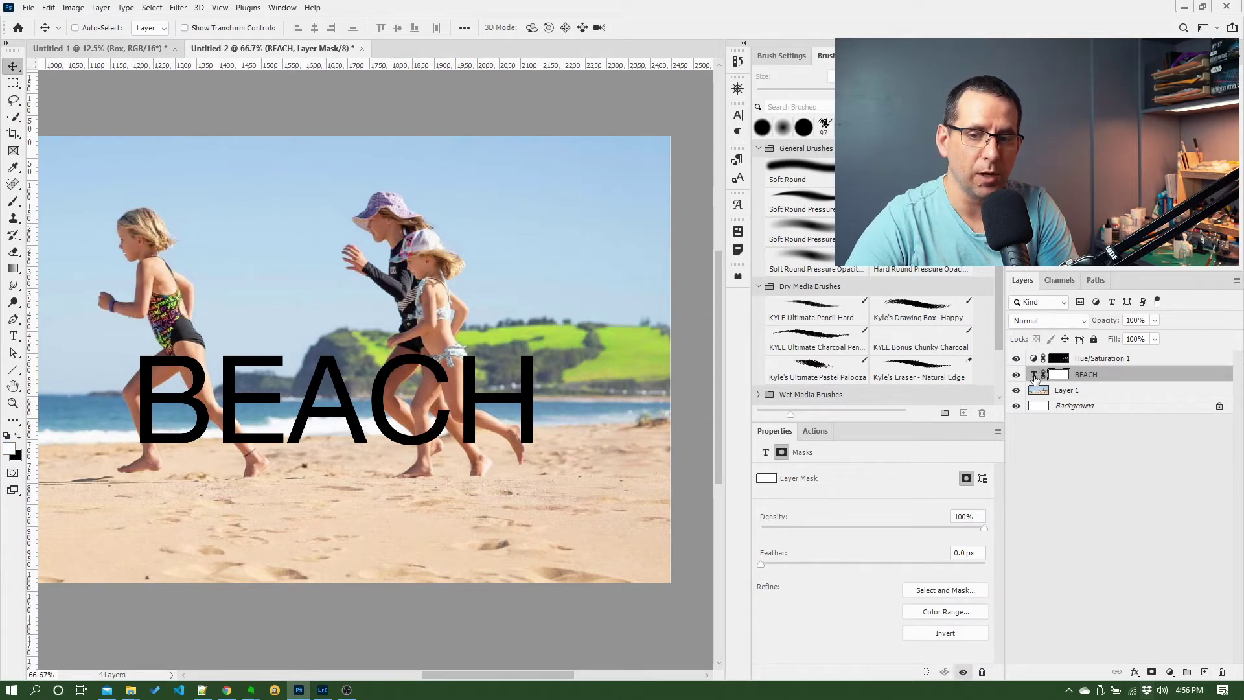
click(1033, 376)
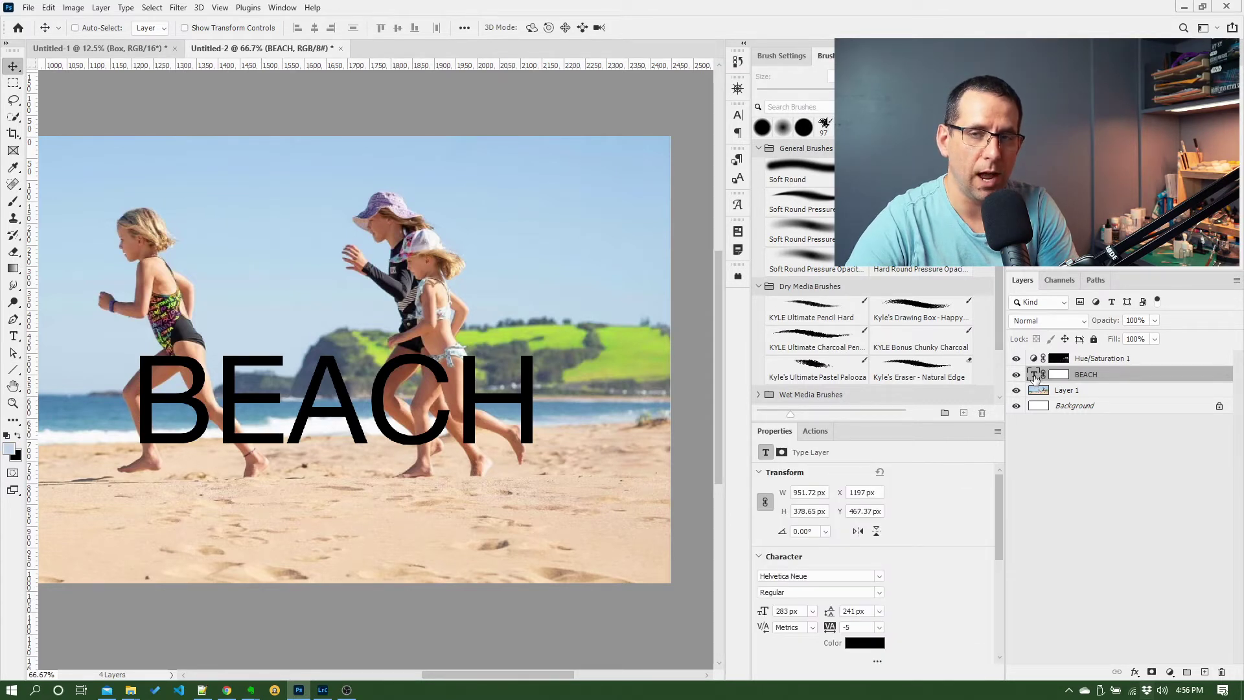
click(1065, 377)
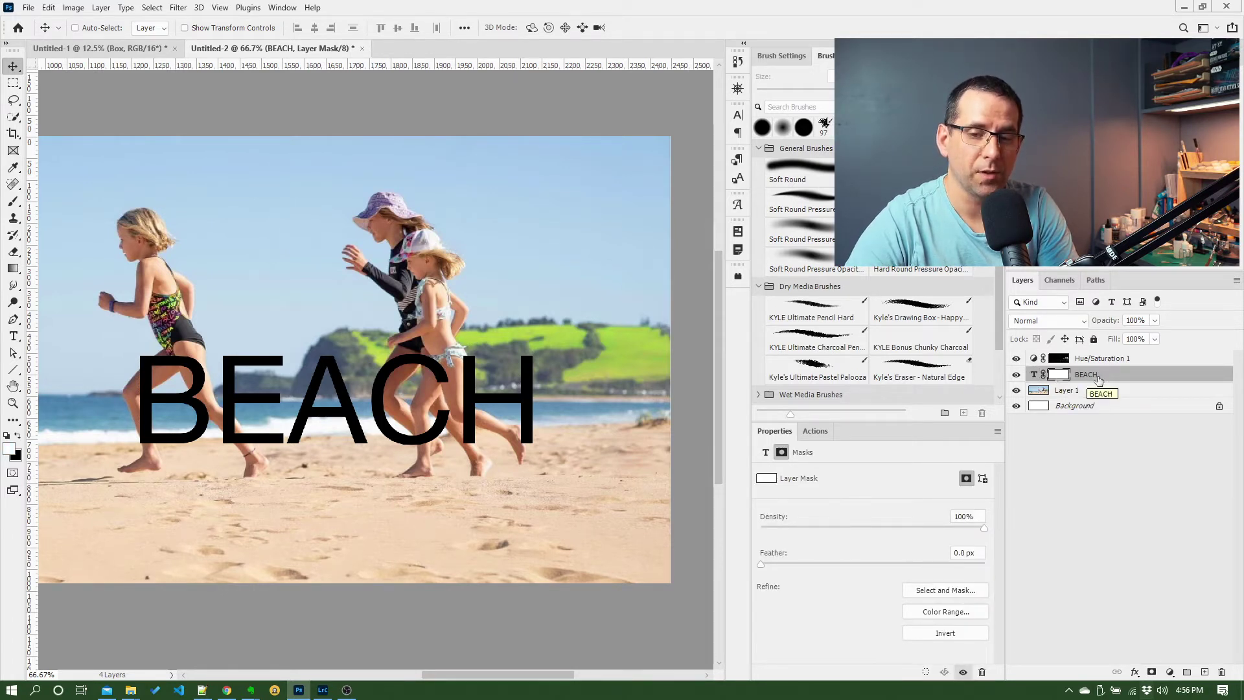
Paint a thin black band through the BEACH letters on its mask with a smaller round brush.
key(b)
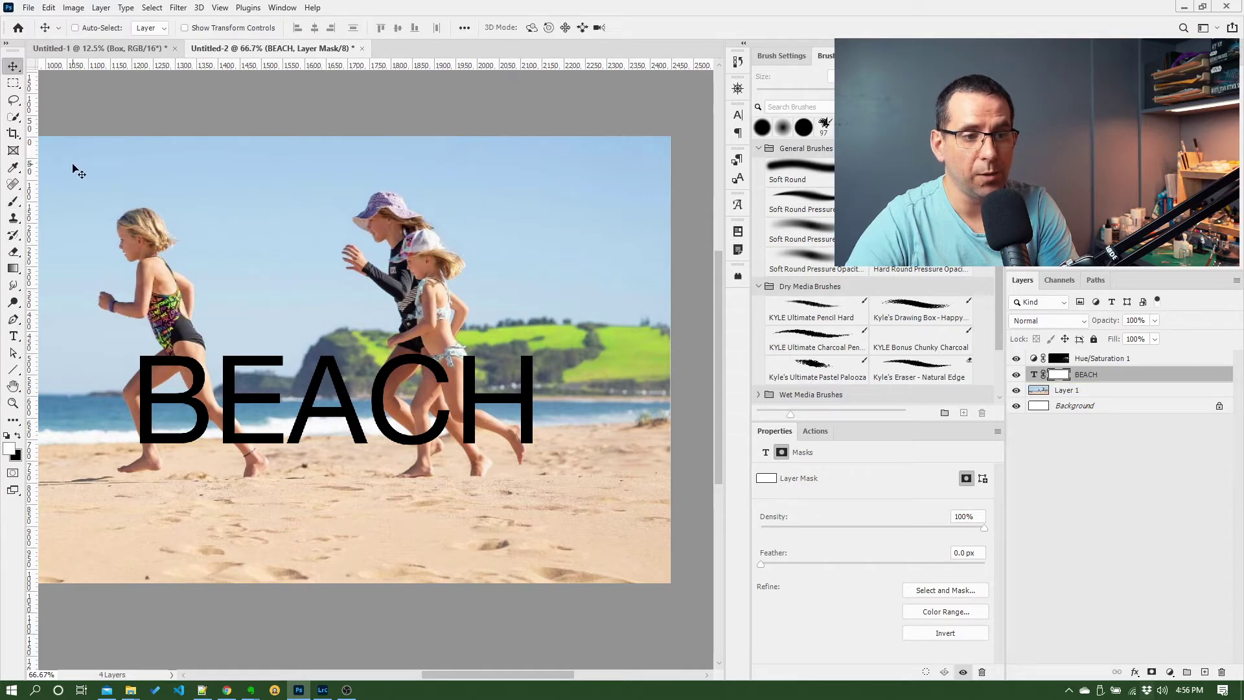
click(6, 204)
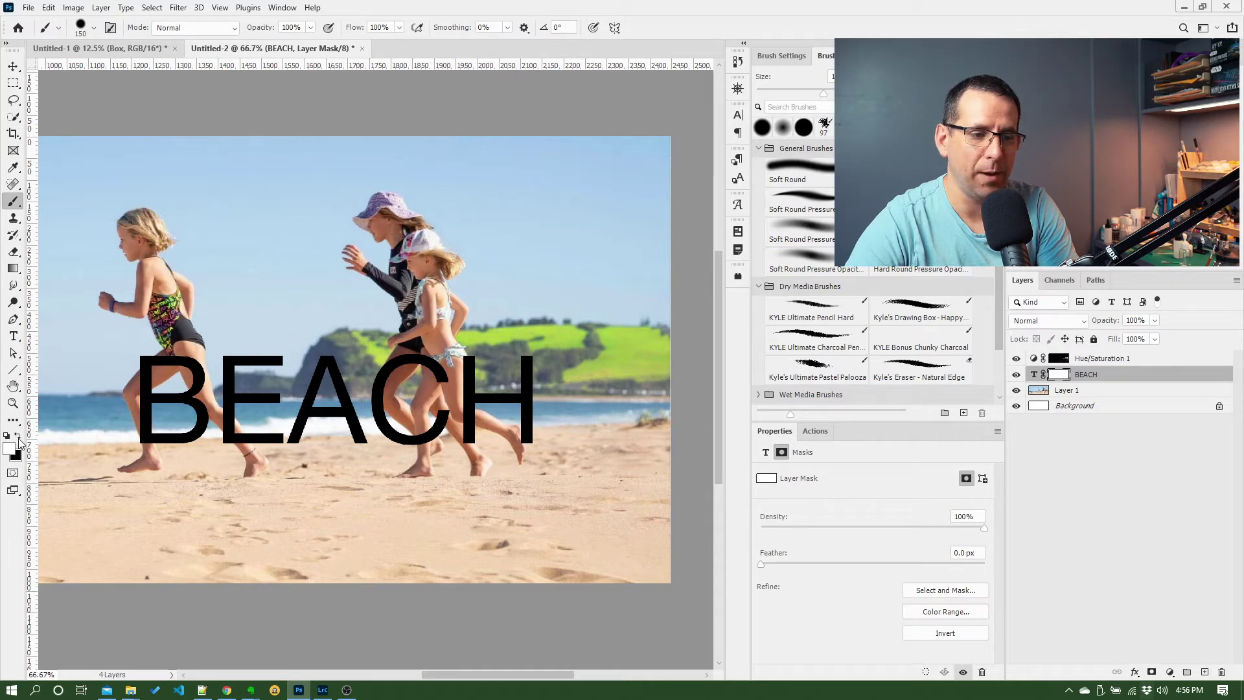
click(19, 440)
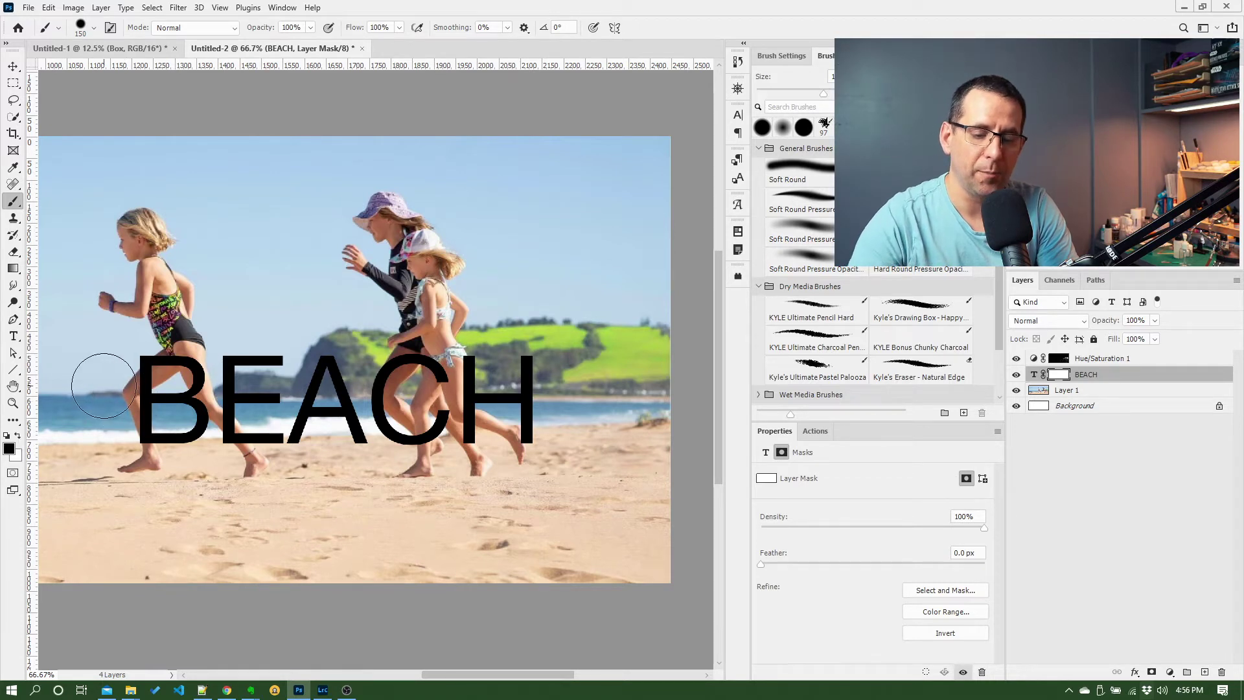
key(bracketleft)
key(bracketleft)
key(bracketleft)
key(bracketleft)
key(bracketleft)
mouse_move(103, 403)
mouse_down()
mouse_move(243, 402)
mouse_move(318, 465)
mouse_up()
key(ctrl+z)
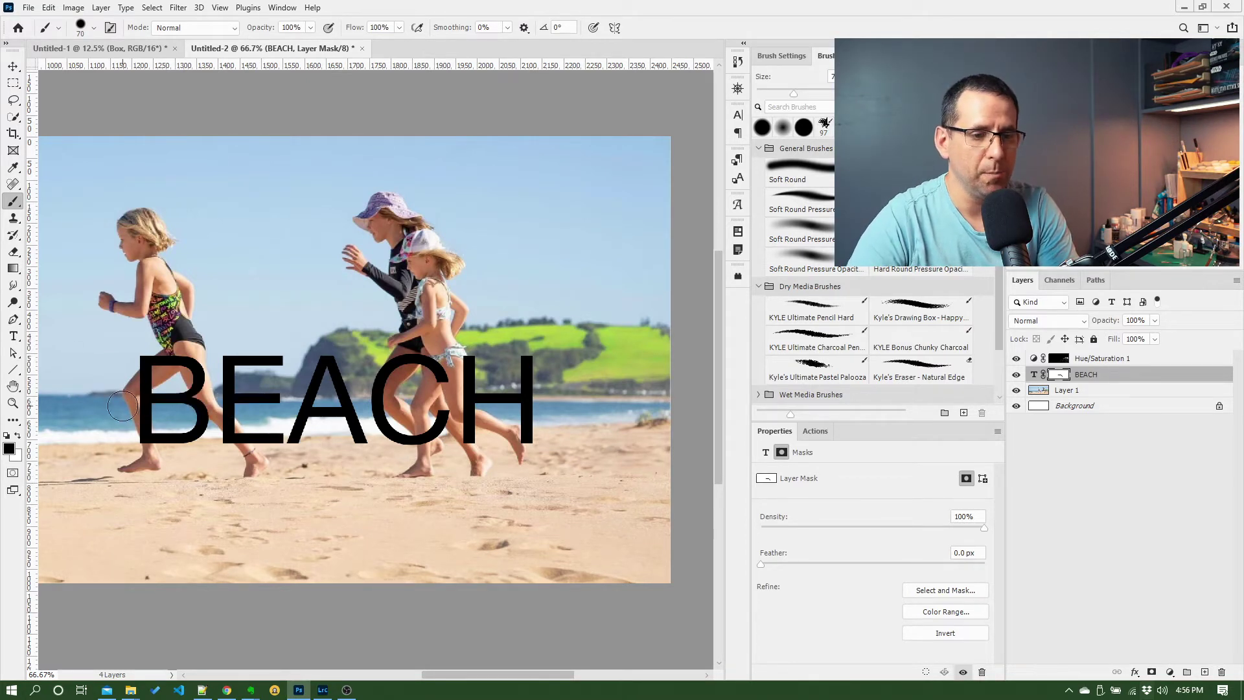
key(bracketleft)
key(bracketleft)
key(bracketleft)
key(bracketleft)
key(bracketleft)
key(bracketleft)
key(bracketleft)
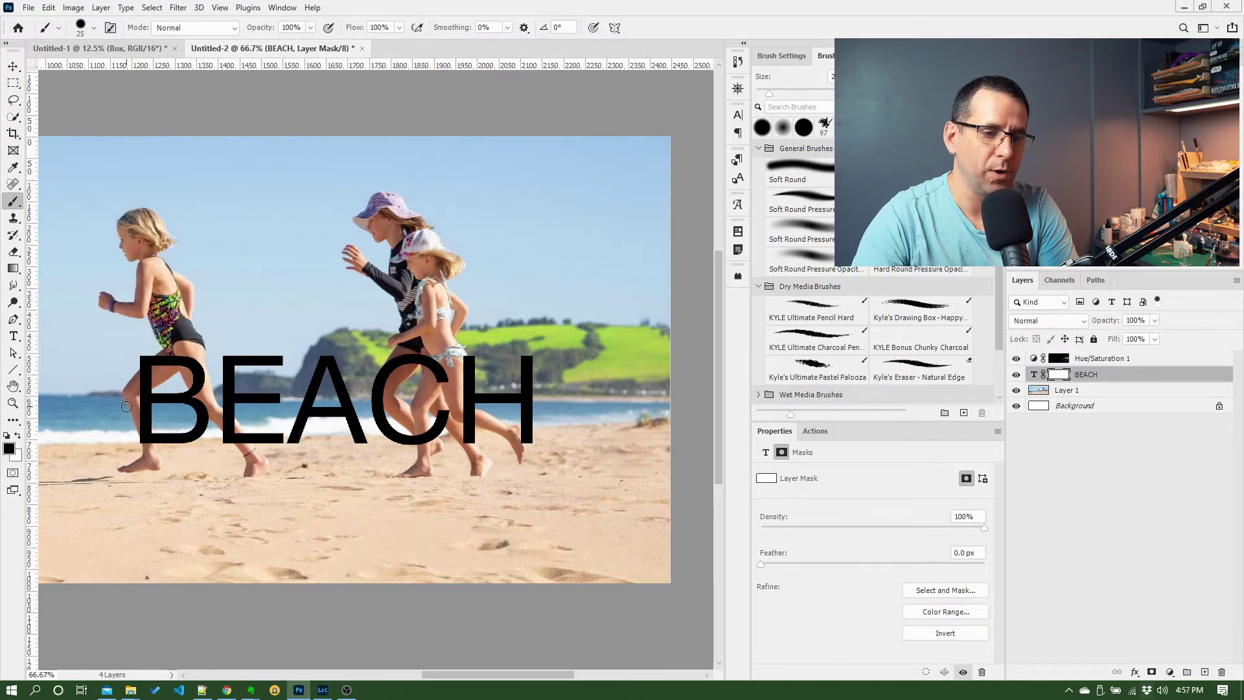
mouse_move(124, 410)
mouse_down()
mouse_move(262, 429)
mouse_move(322, 406)
mouse_move(557, 402)
mouse_up()
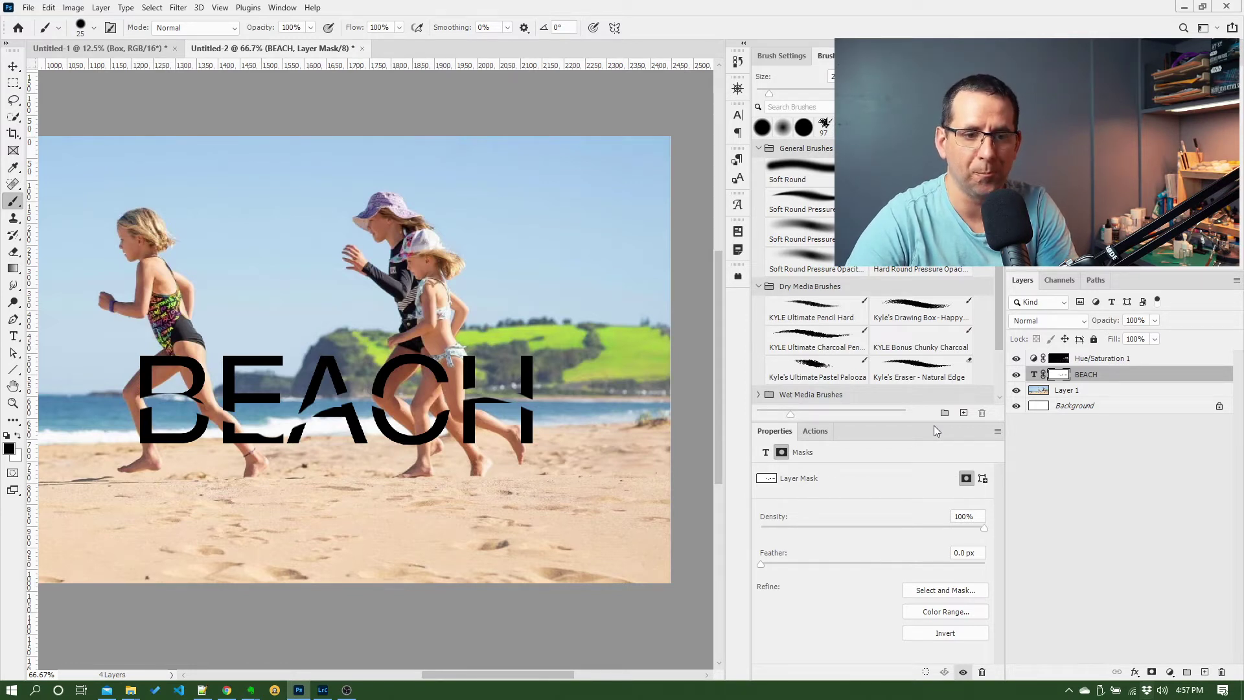
Rename Layer 1 to Photo.
click(1064, 391)
double_click(1065, 391)
text(Photo)
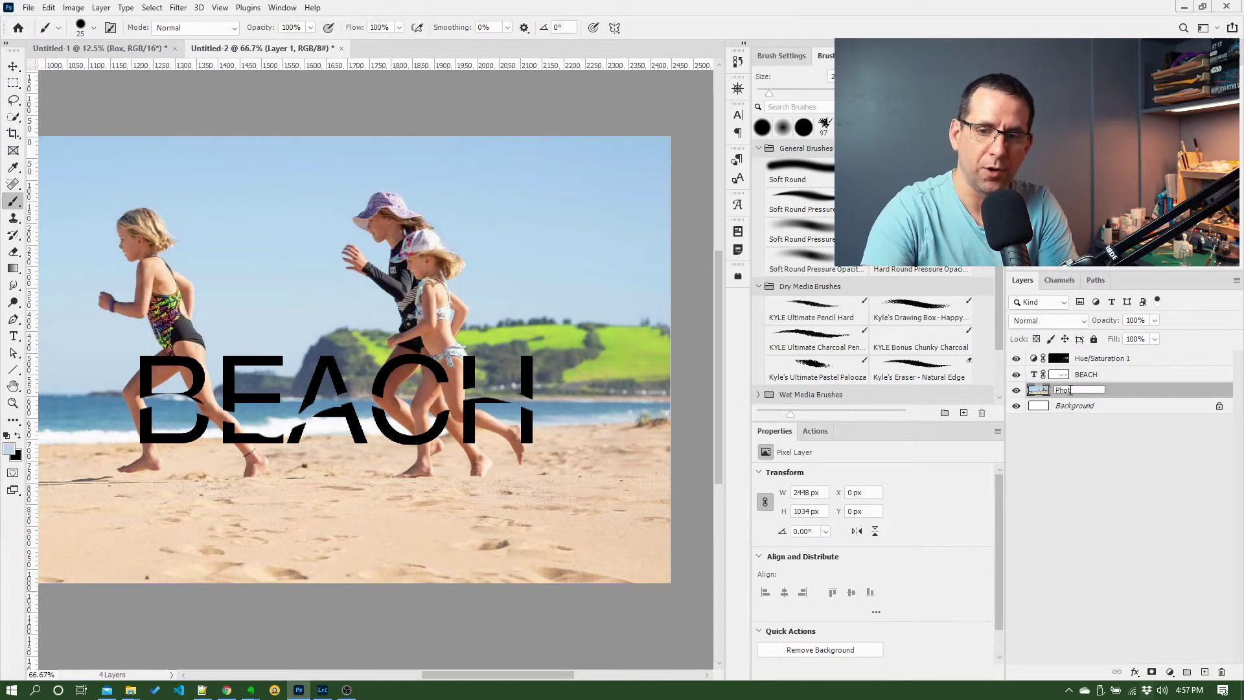
key(Return)
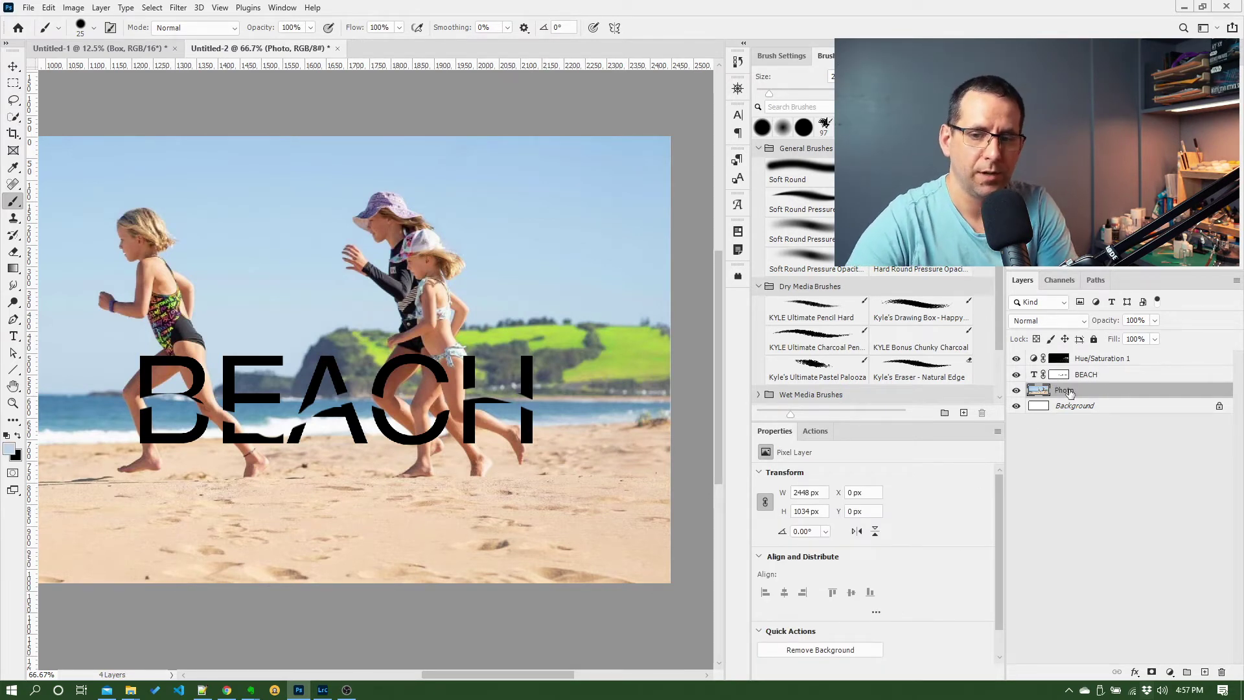
Add a layer mask to Photo and paint a squiggly hole in the upper-right sky.
click(1151, 672)
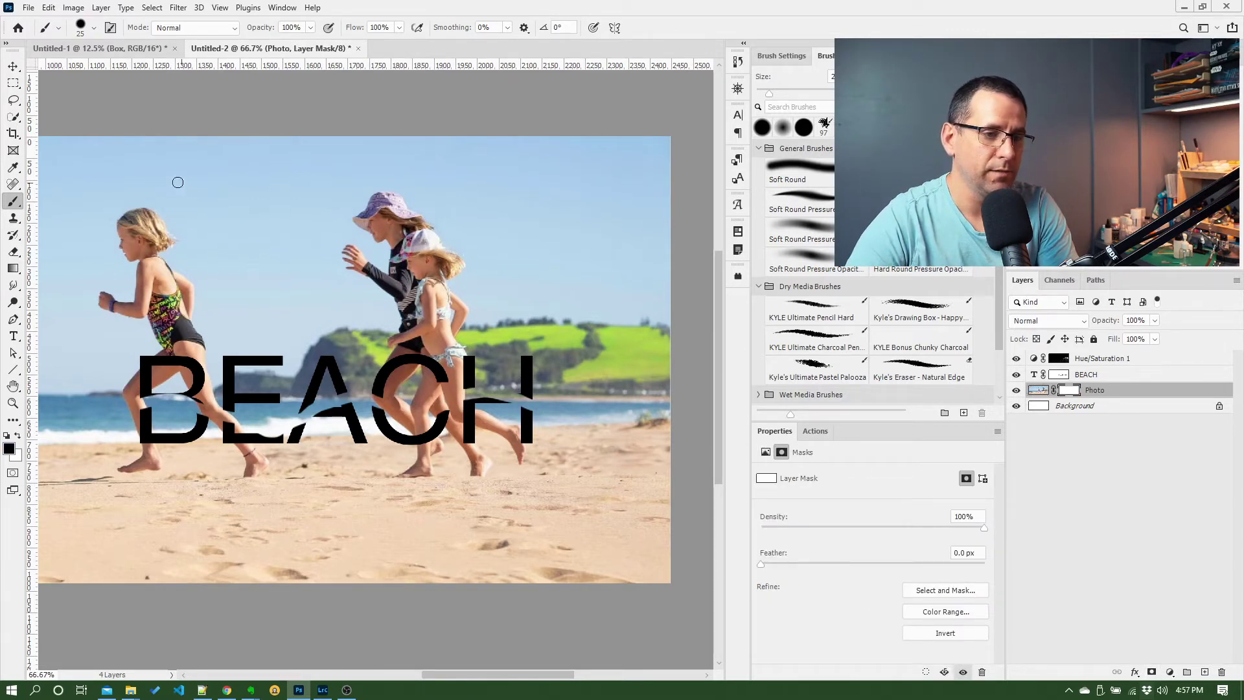
mouse_move(498, 194)
mouse_down()
mouse_move(554, 180)
mouse_move(590, 228)
mouse_move(581, 248)
mouse_move(554, 246)
mouse_move(635, 203)
mouse_move(599, 182)
mouse_move(616, 200)
mouse_move(559, 224)
mouse_move(539, 172)
mouse_move(491, 168)
mouse_move(481, 217)
mouse_move(618, 292)
mouse_move(607, 318)
mouse_move(641, 372)
mouse_up()
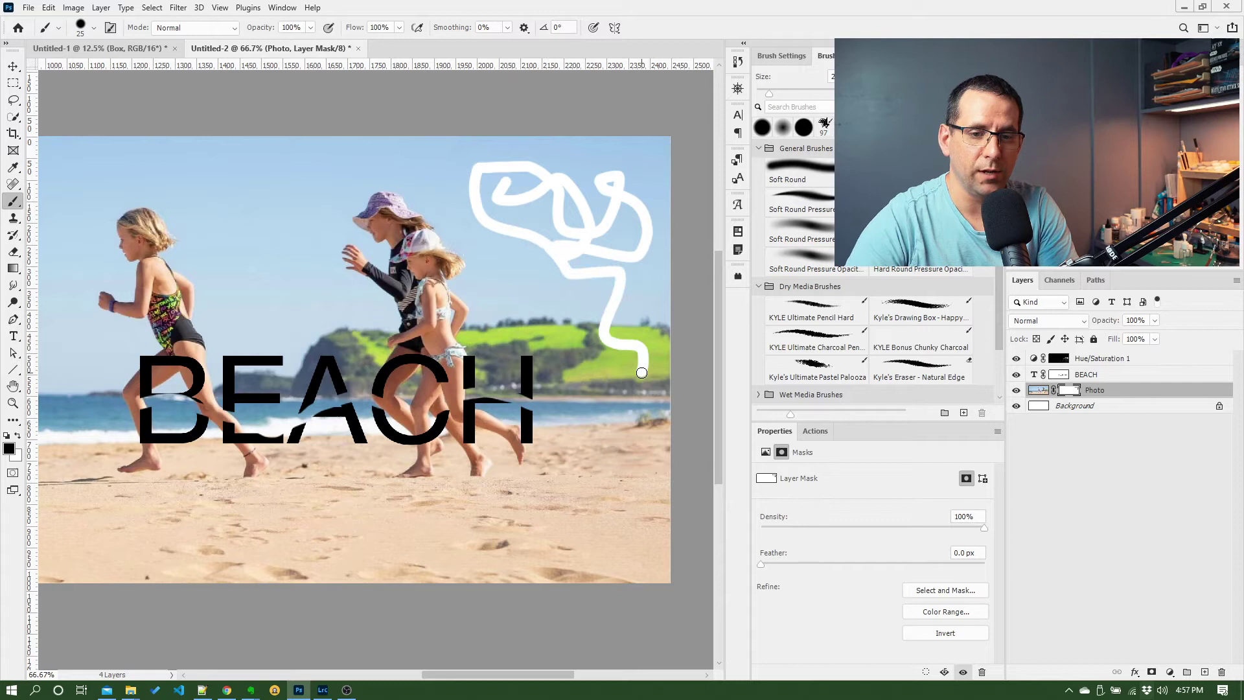
click(1086, 409)
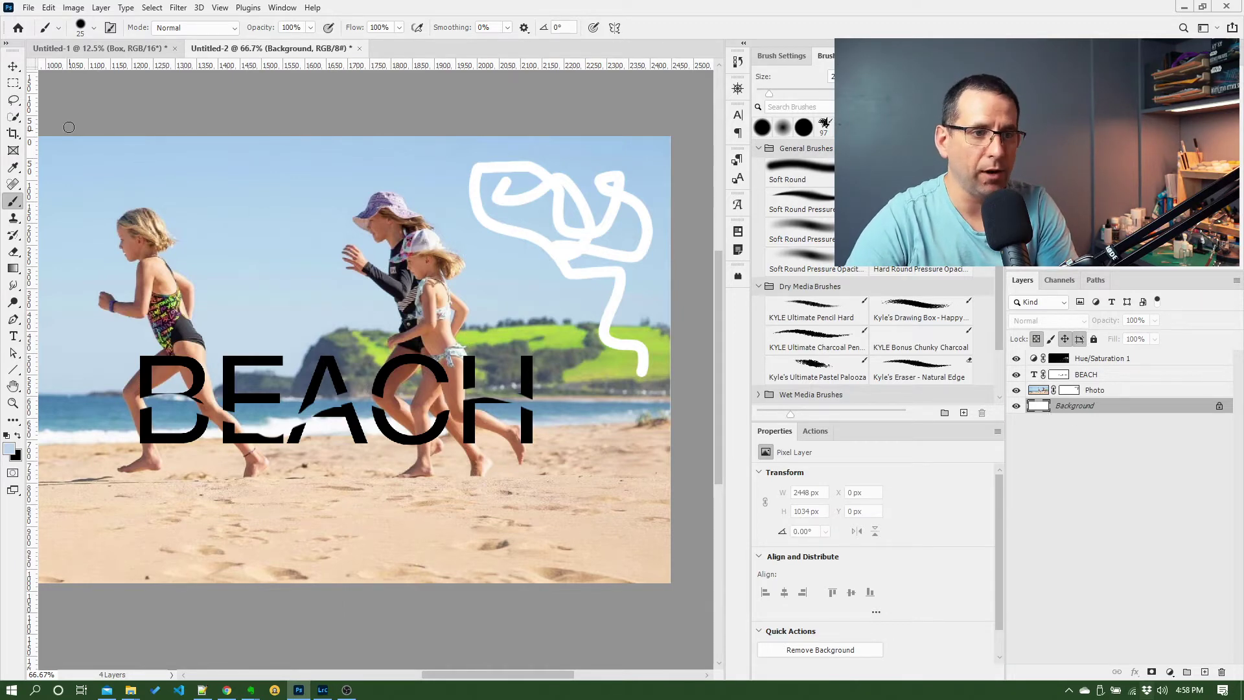
Fill the Background layer with pure red (ff0000) using Edit > Fill.
click(48, 8)
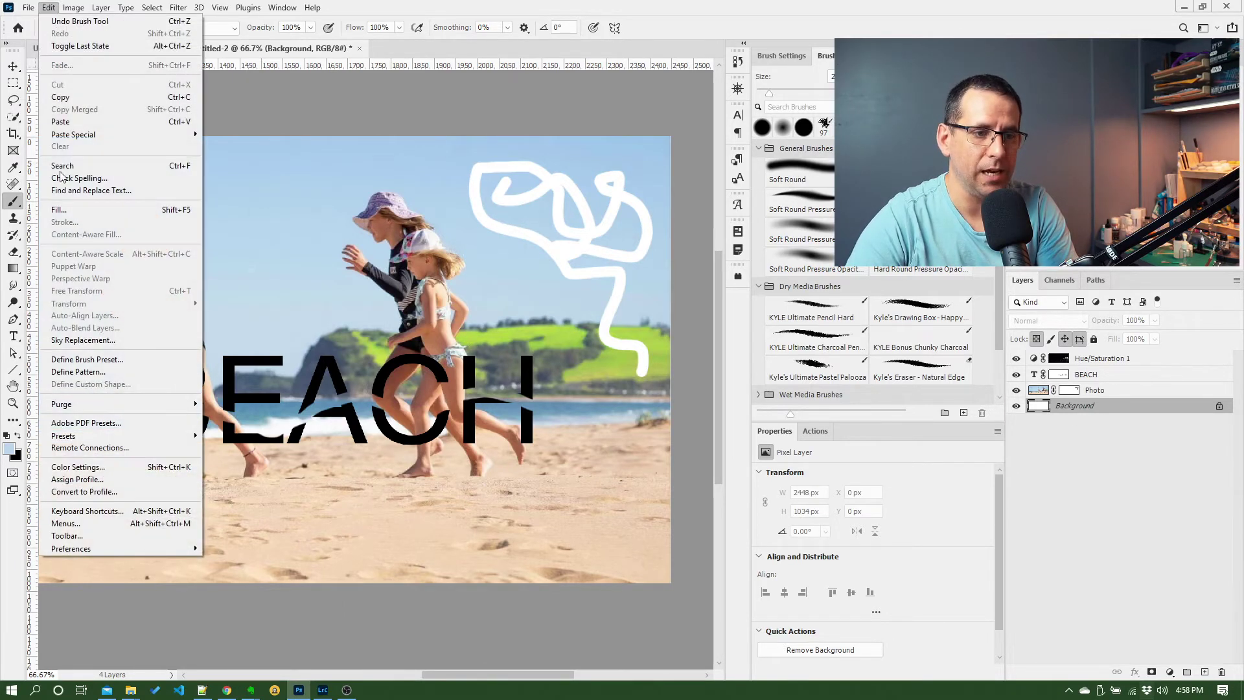
click(97, 208)
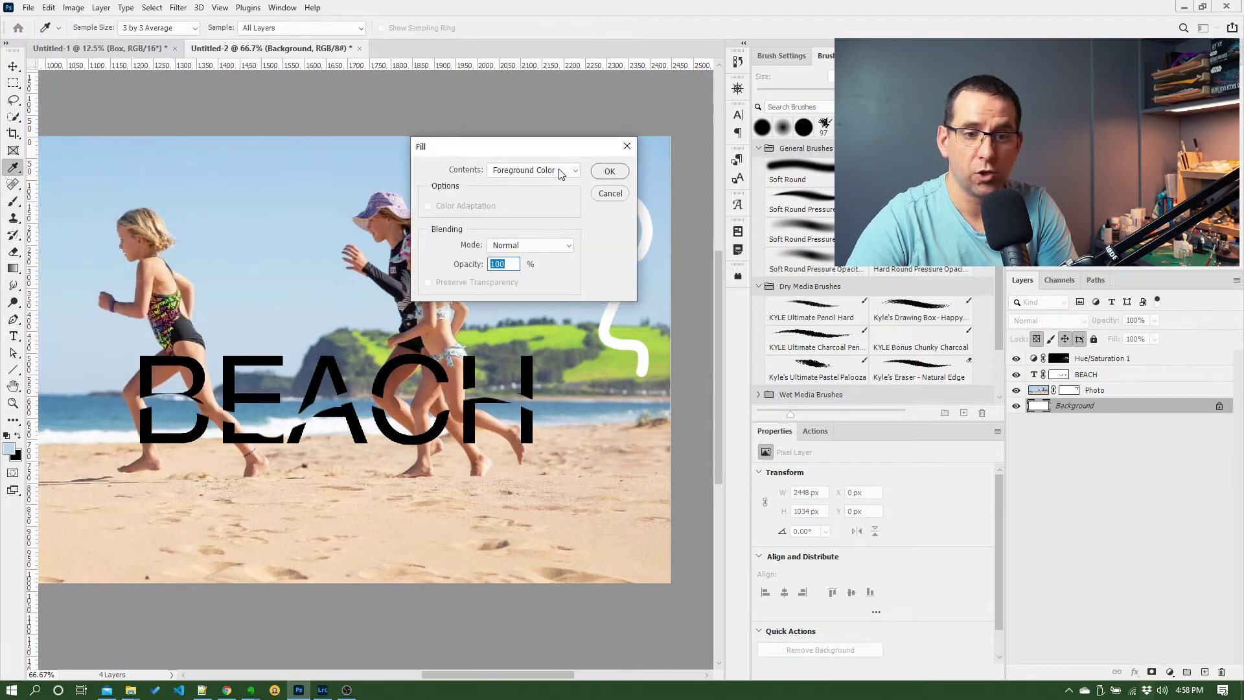
click(558, 169)
click(545, 205)
click(544, 224)
mouse_move(545, 225)
mouse_down()
mouse_move(575, 152)
mouse_move(581, 191)
mouse_move(580, 173)
mouse_up()
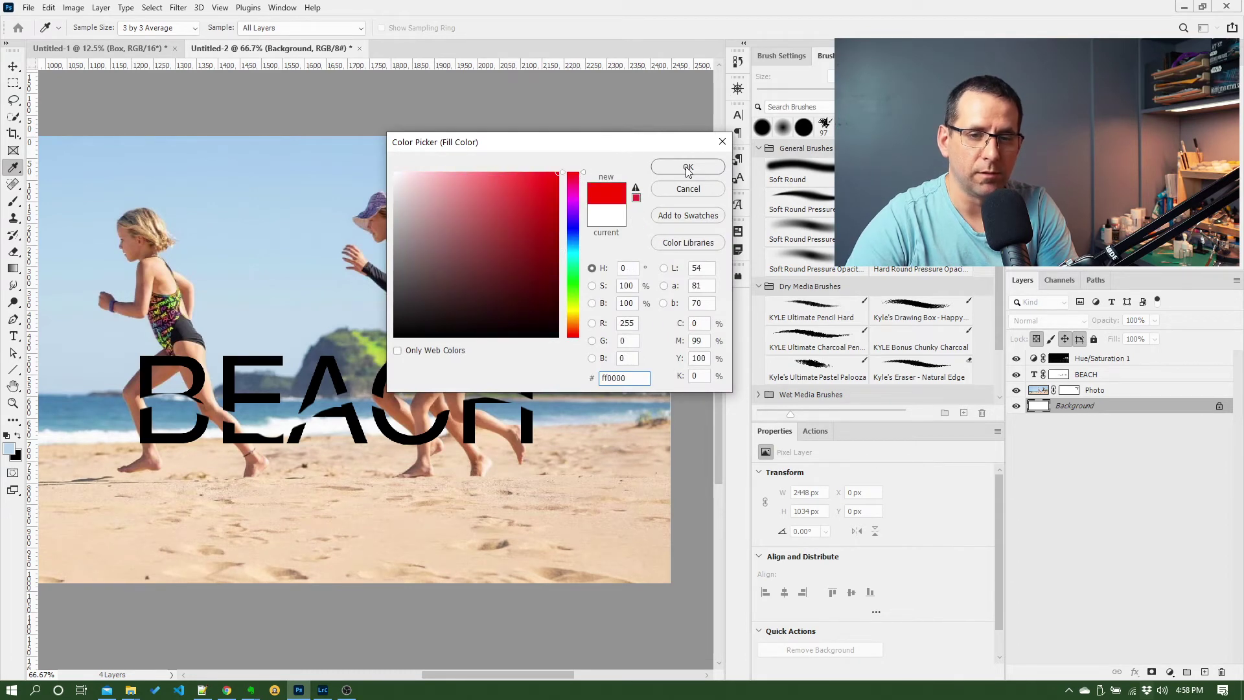
click(688, 166)
click(609, 171)
key(b)
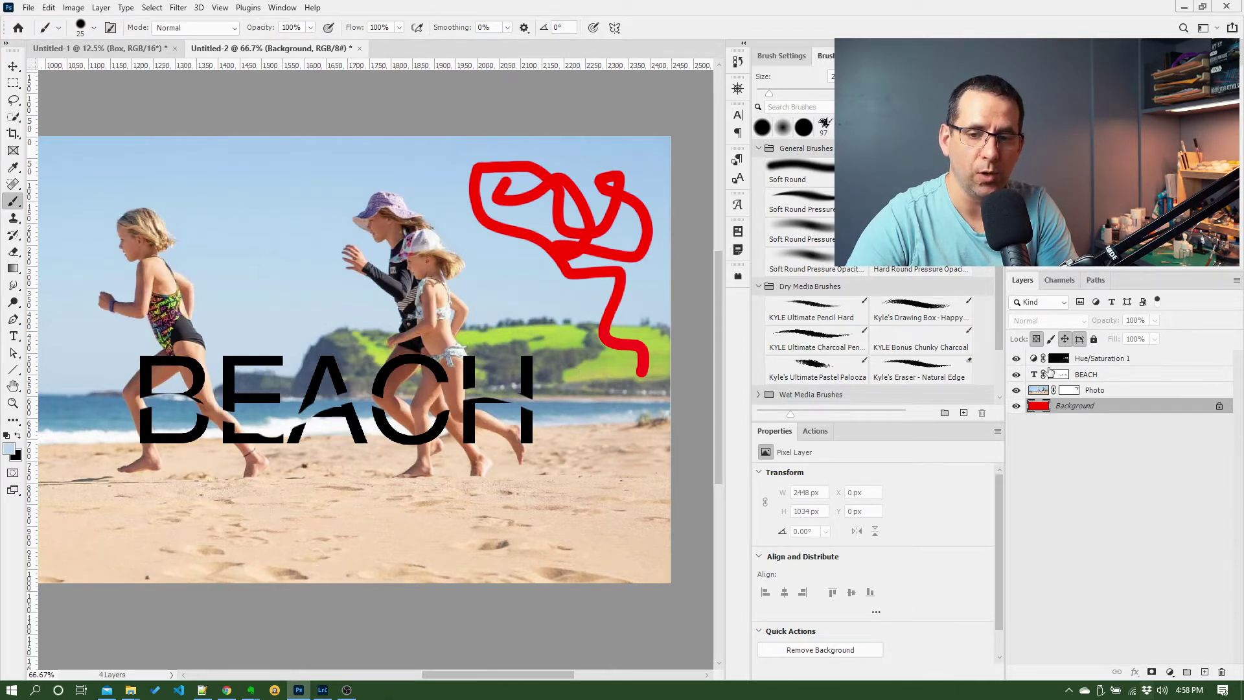
click(1076, 396)
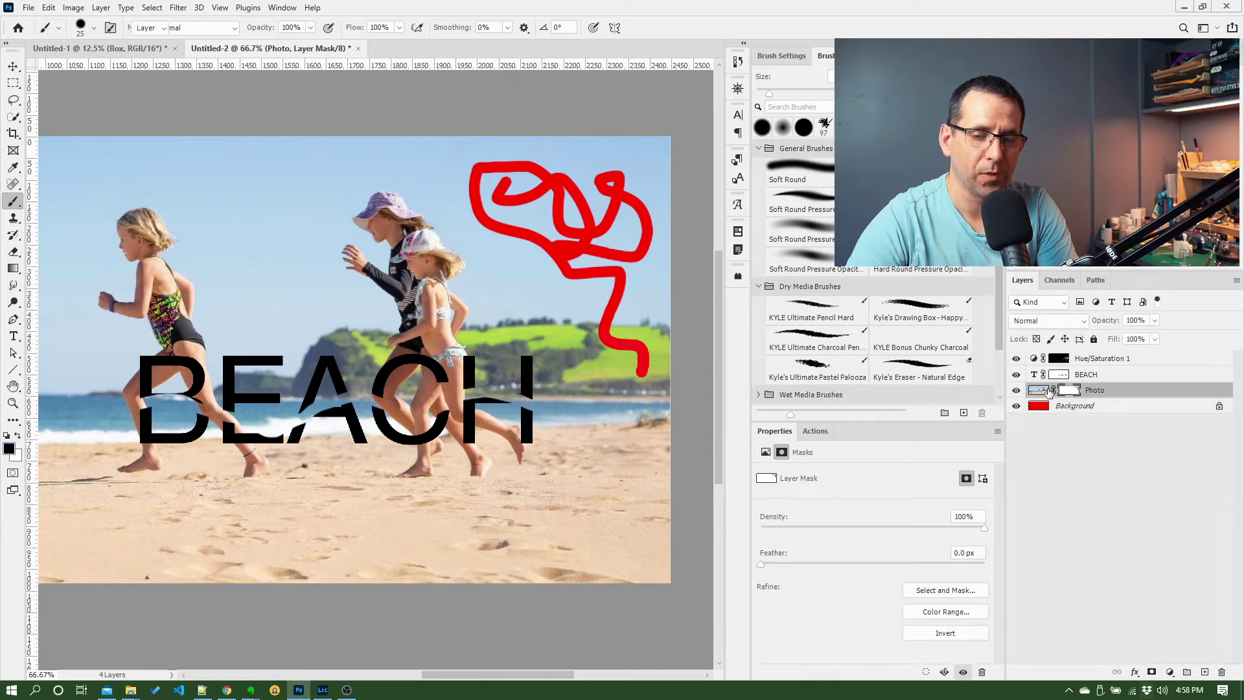
Target the Photo, BEACH and Hue/Saturation masks in turn, ending on the Hue/Saturation mask.
key(v)
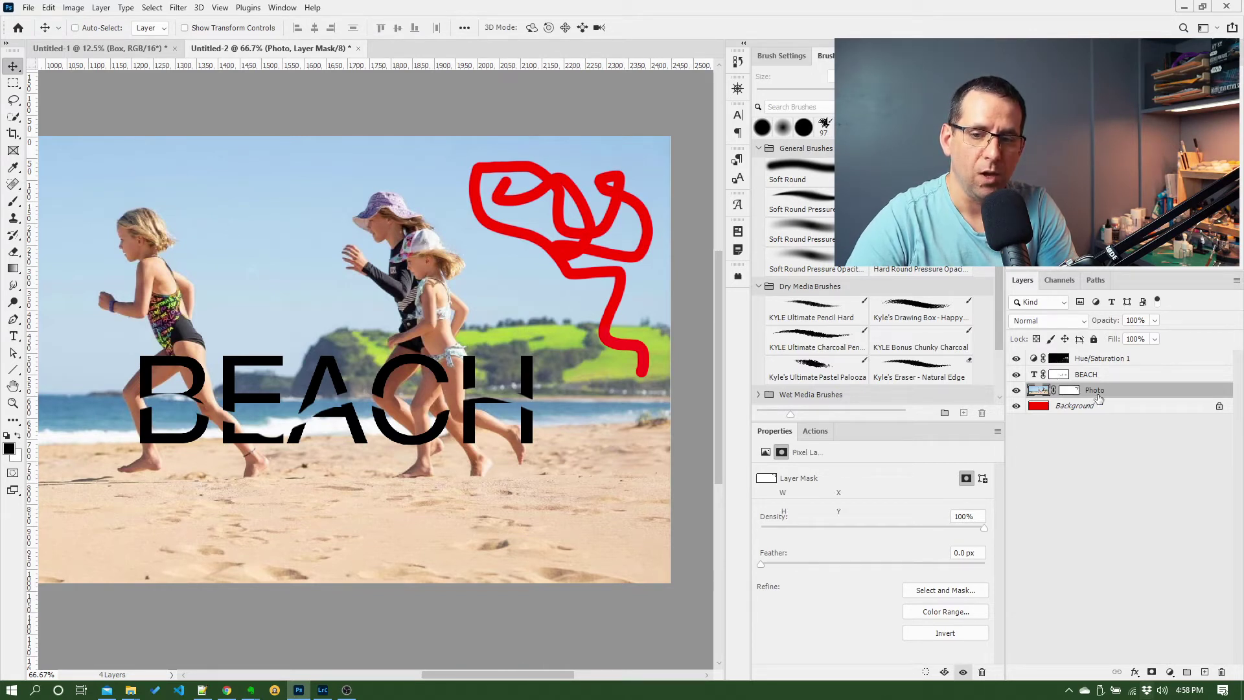
key(ctrl+2)
click(1070, 390)
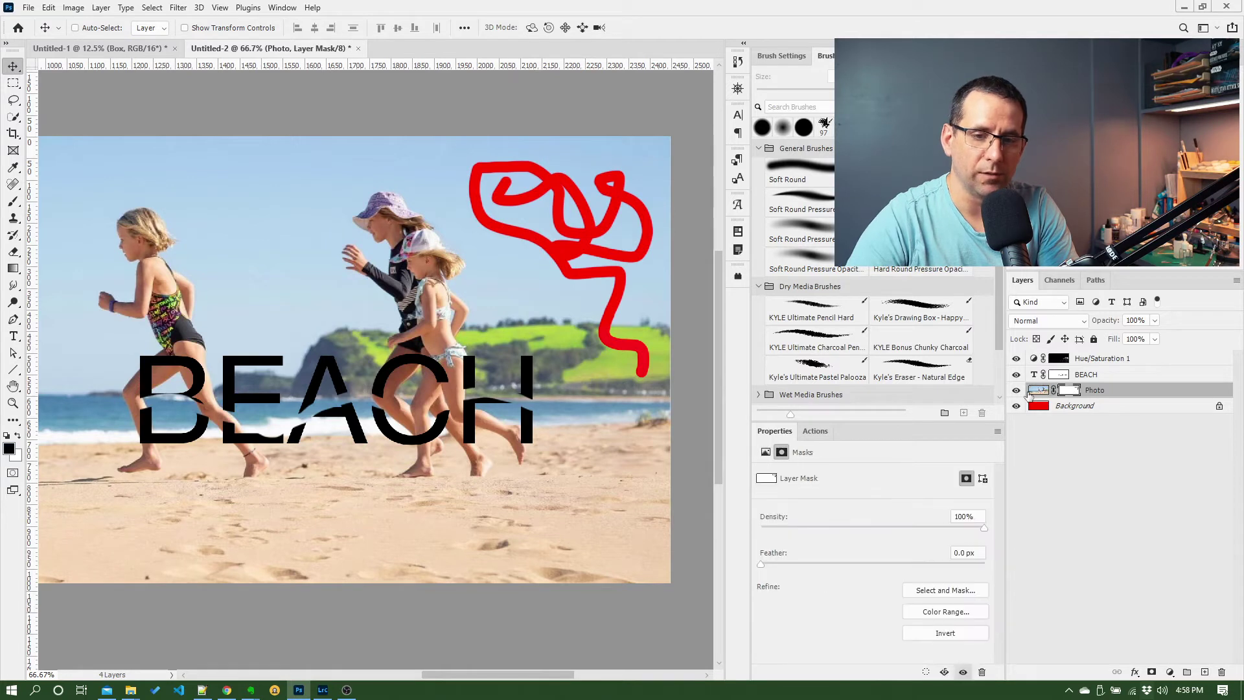
click(1060, 376)
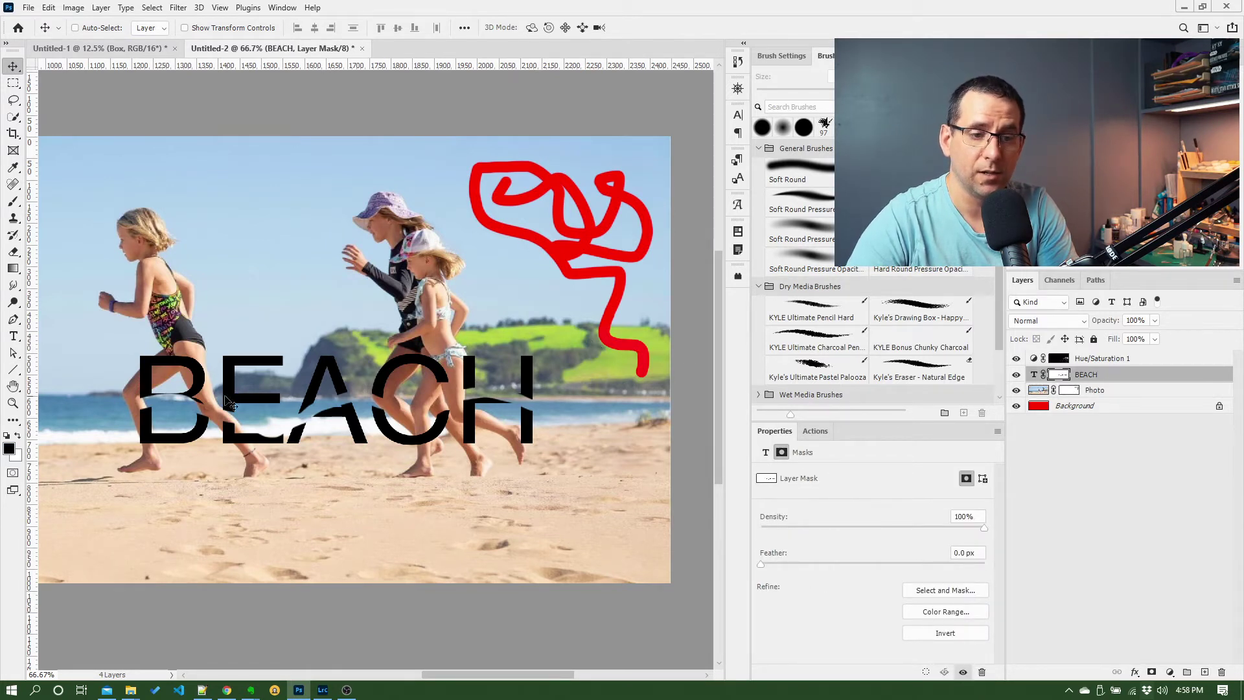
click(1058, 359)
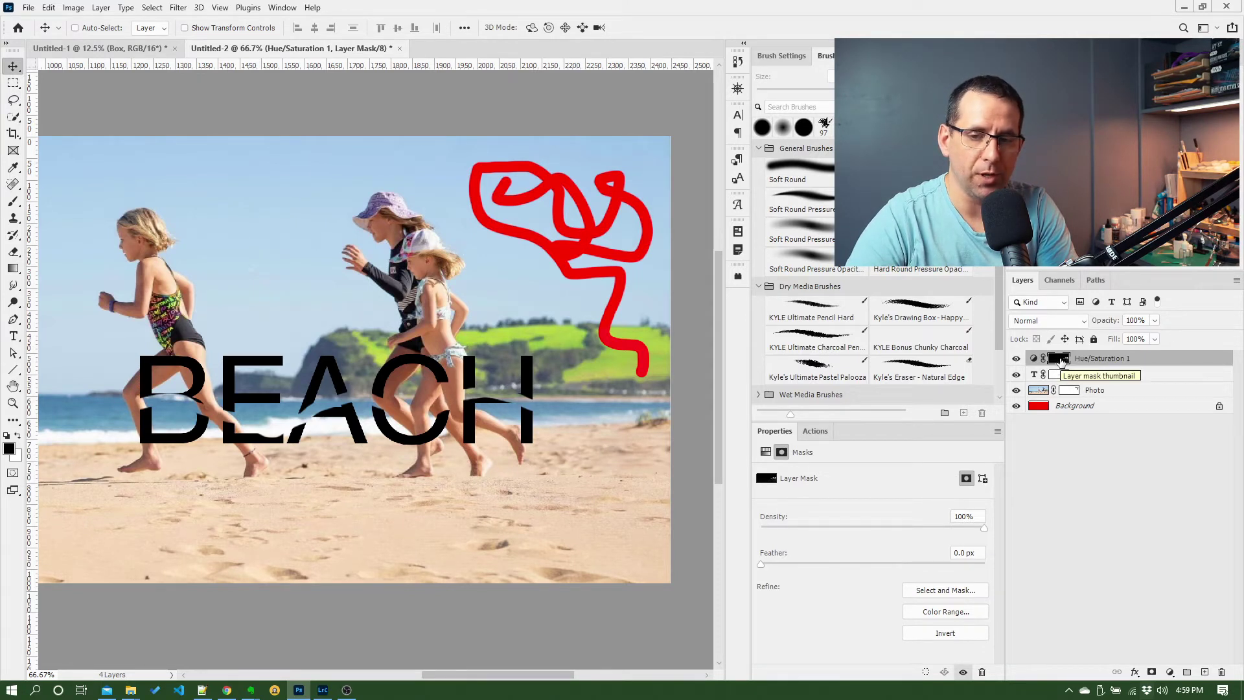
alt+click(1060, 360)
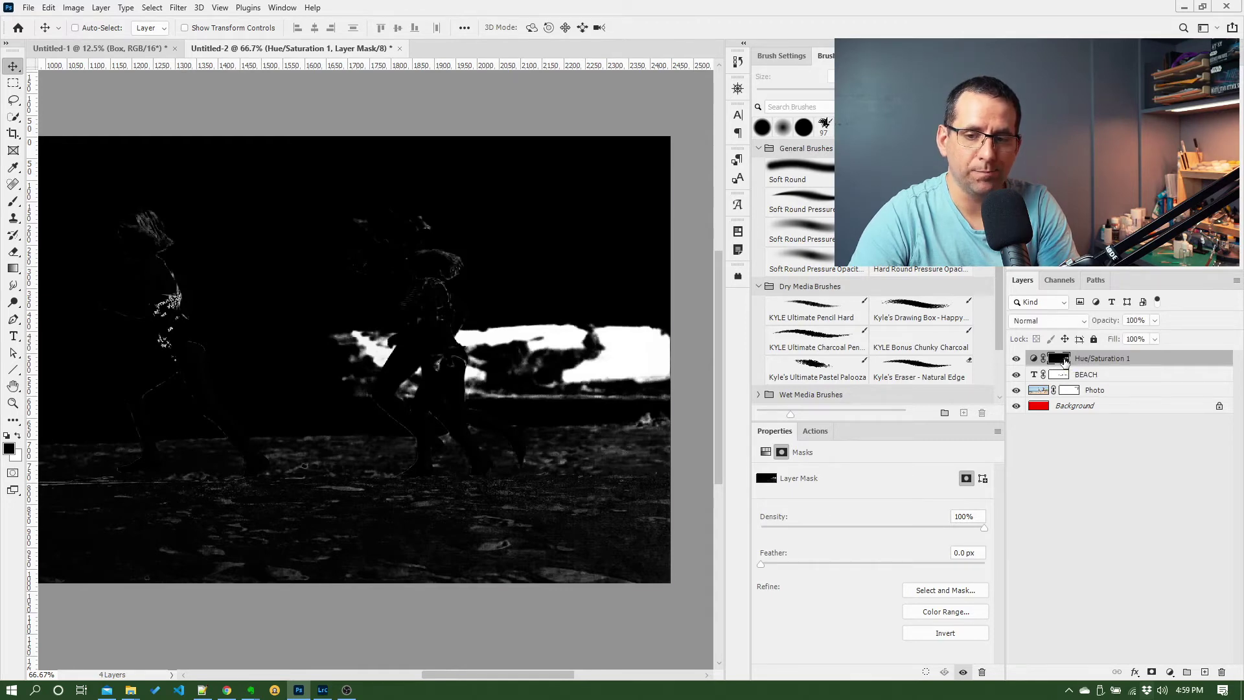
alt+click(1064, 360)
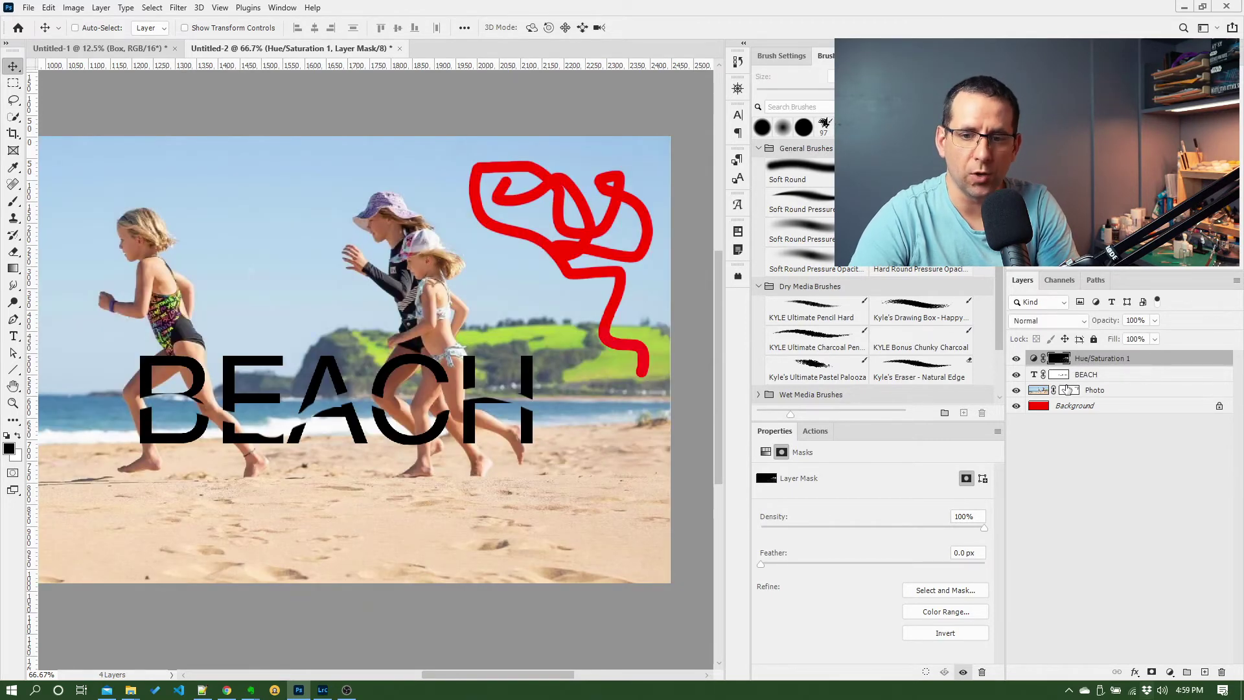
click(1060, 375)
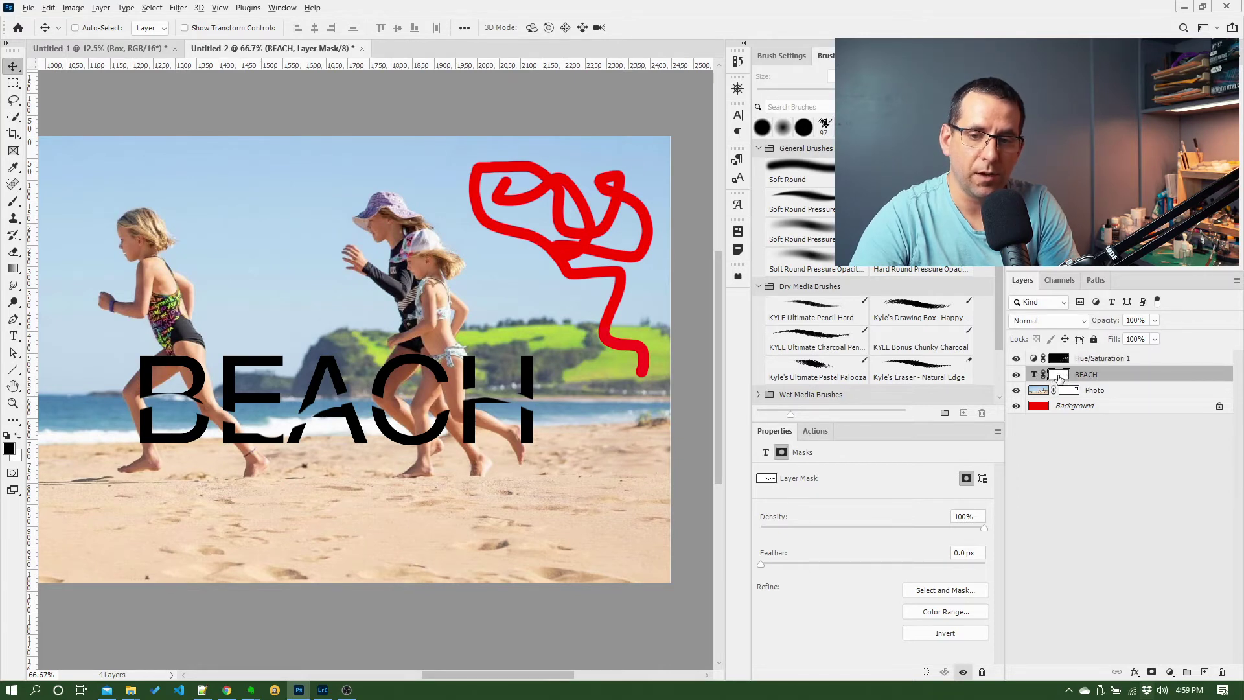
alt+click(1059, 377)
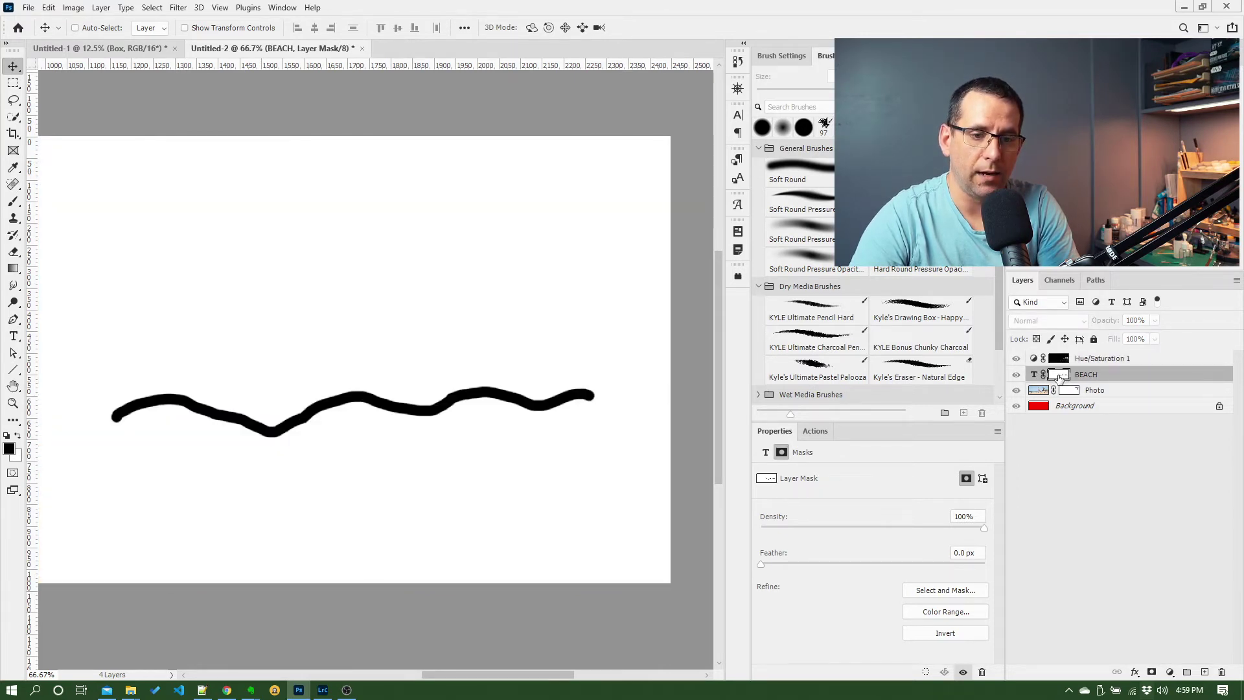
alt+click(1059, 376)
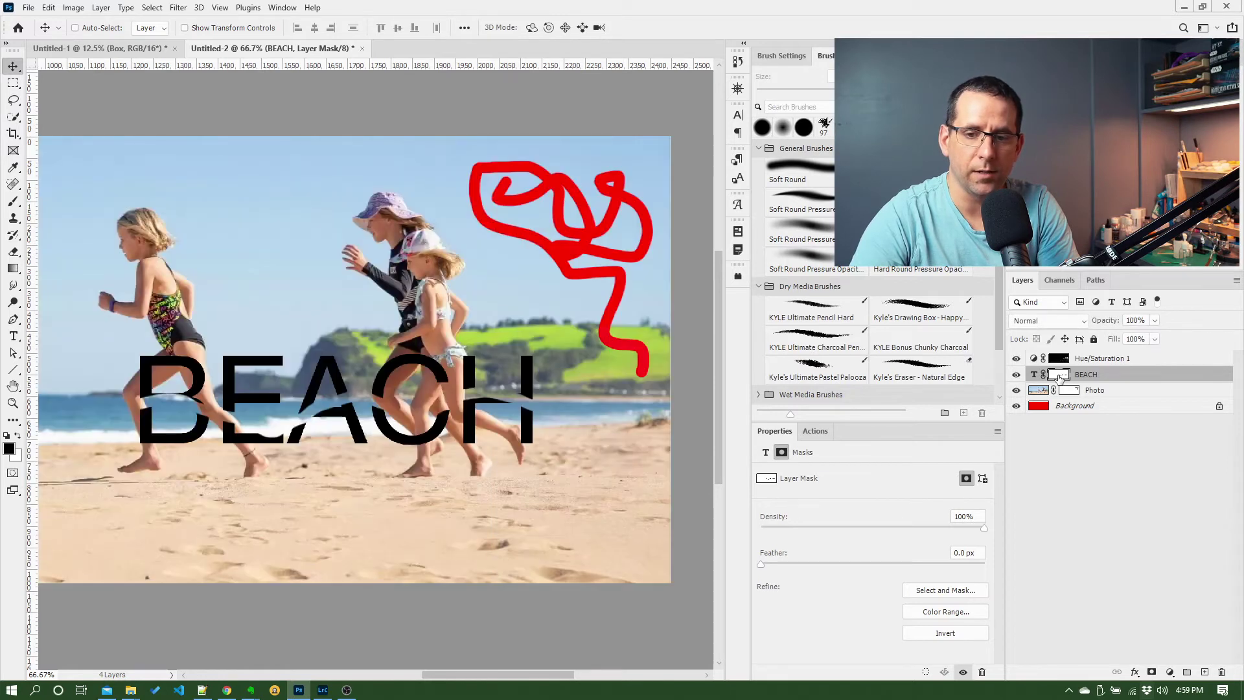
click(1068, 393)
alt+click(1067, 396)
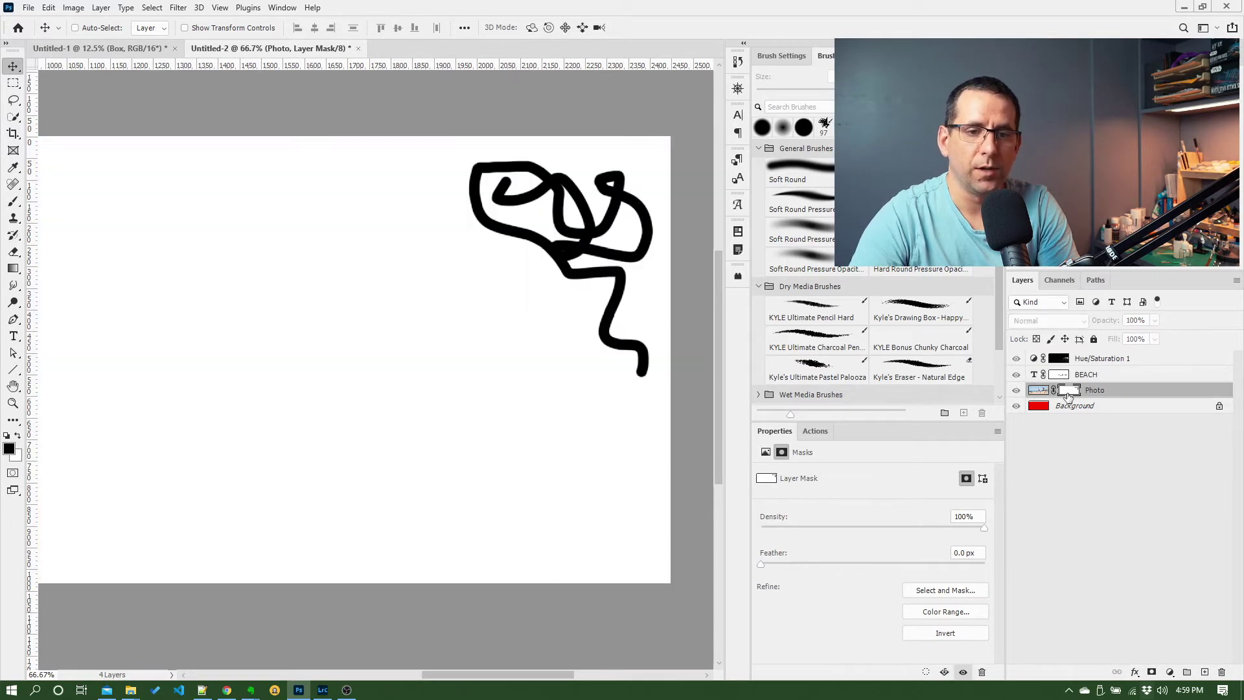
alt+shift+click(1067, 393)
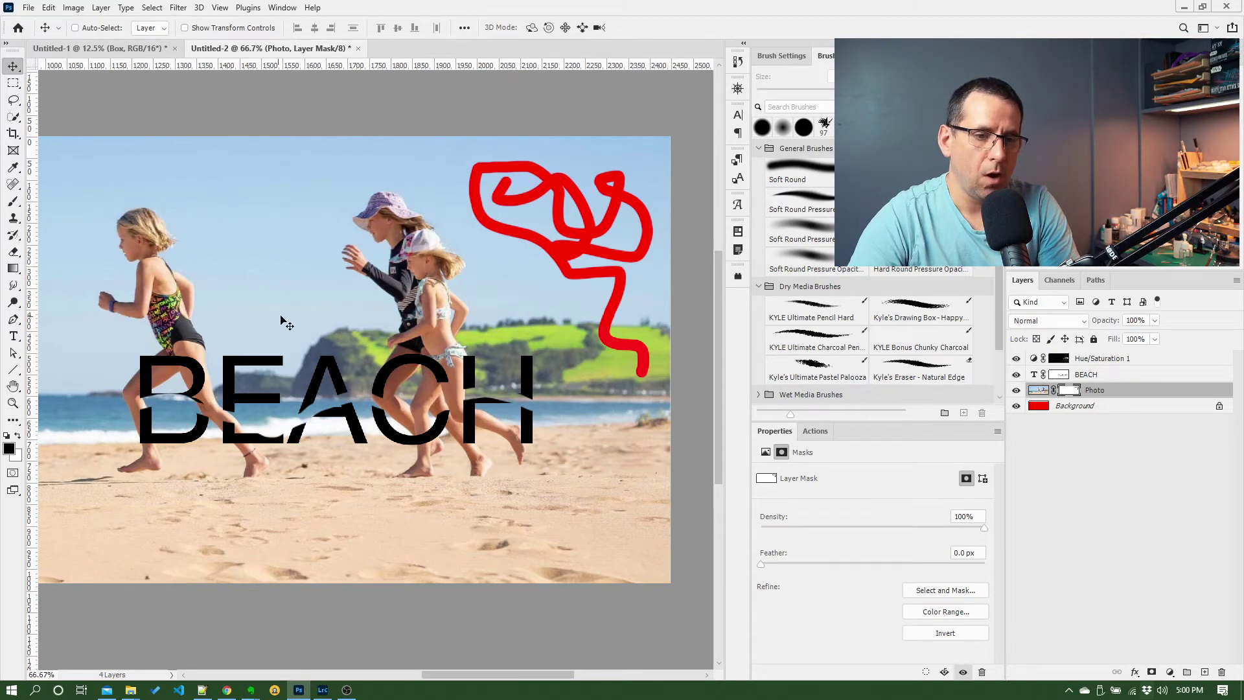
Hide BEACH and Hue/Saturation, then brush the Photo mask to extend the red hole up-left.
click(1015, 375)
click(1015, 375)
click(1016, 375)
click(1016, 358)
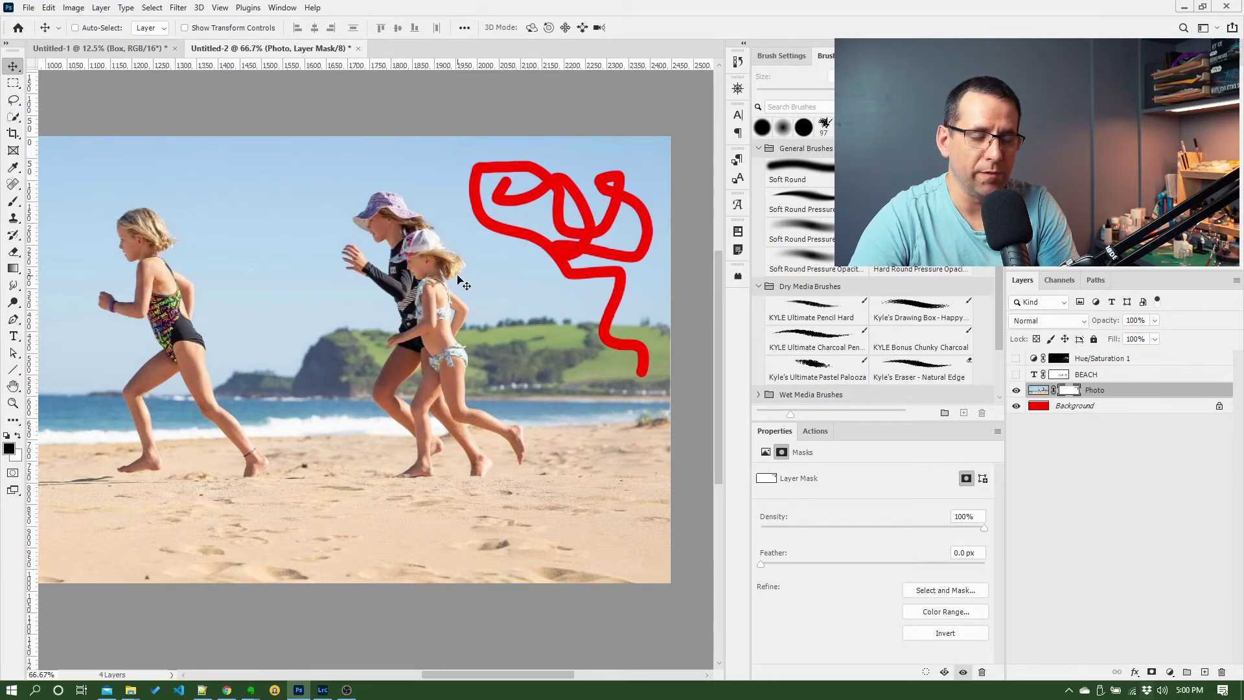
click(15, 202)
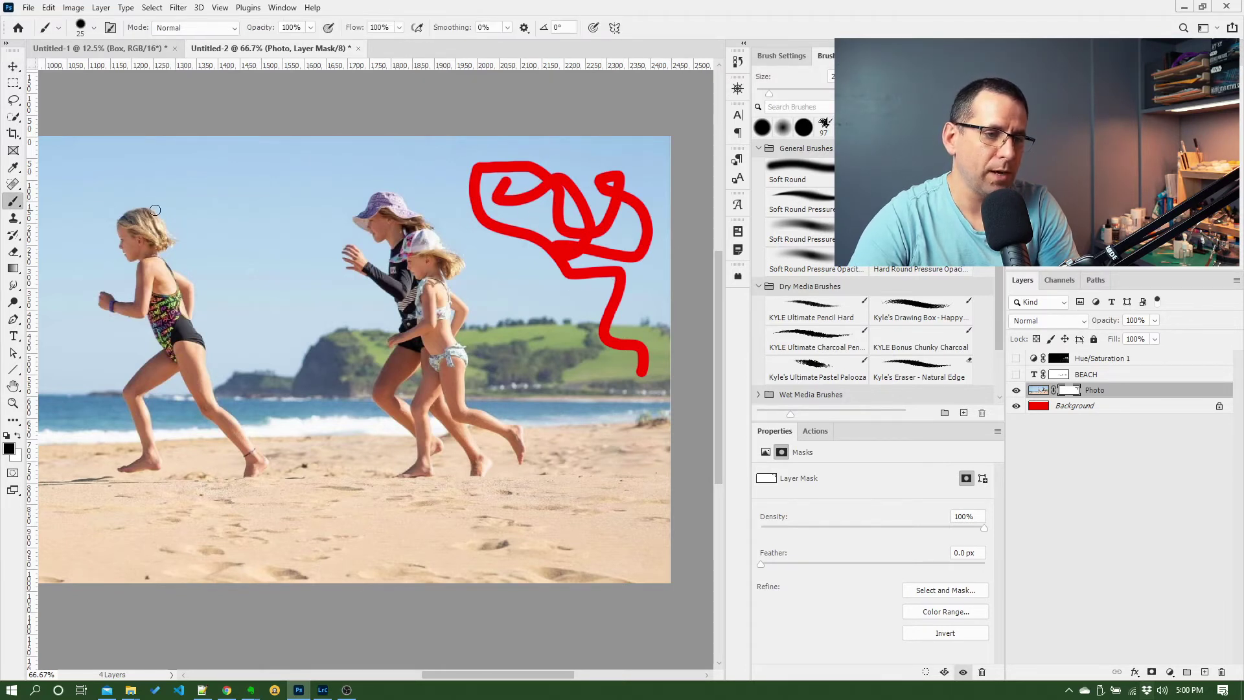
mouse_move(513, 279)
mouse_down()
mouse_move(518, 226)
mouse_move(466, 176)
mouse_move(433, 169)
mouse_move(466, 194)
mouse_up()
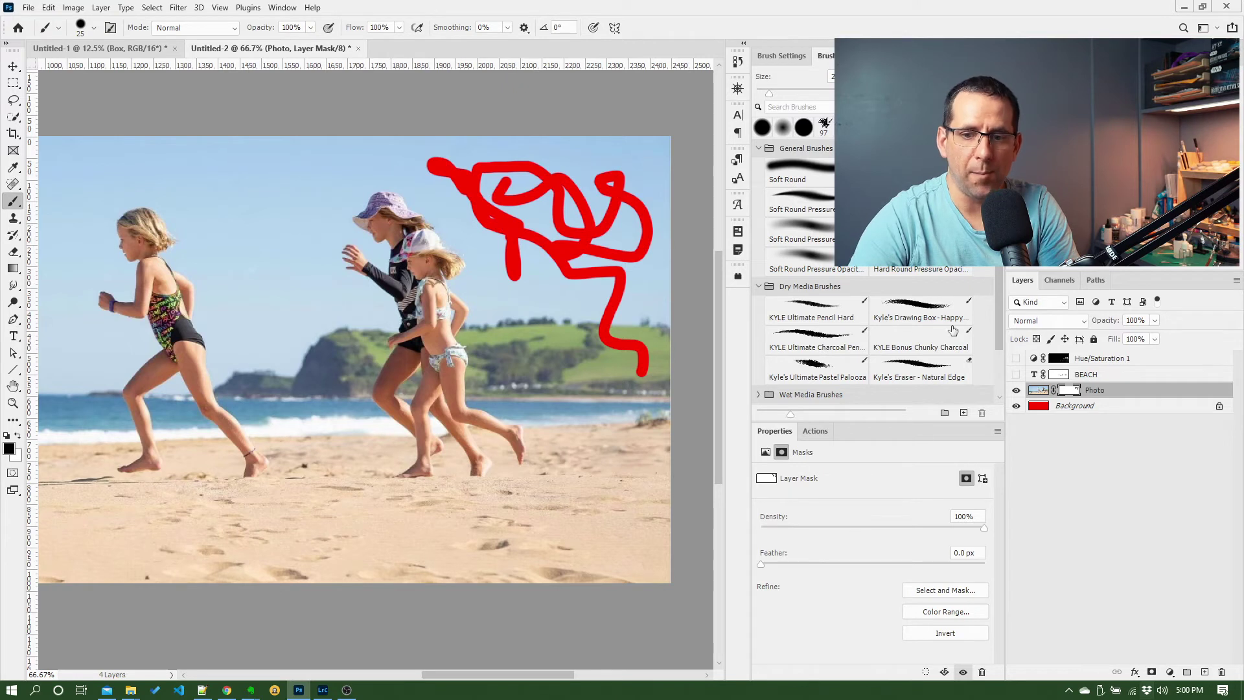
click(1038, 391)
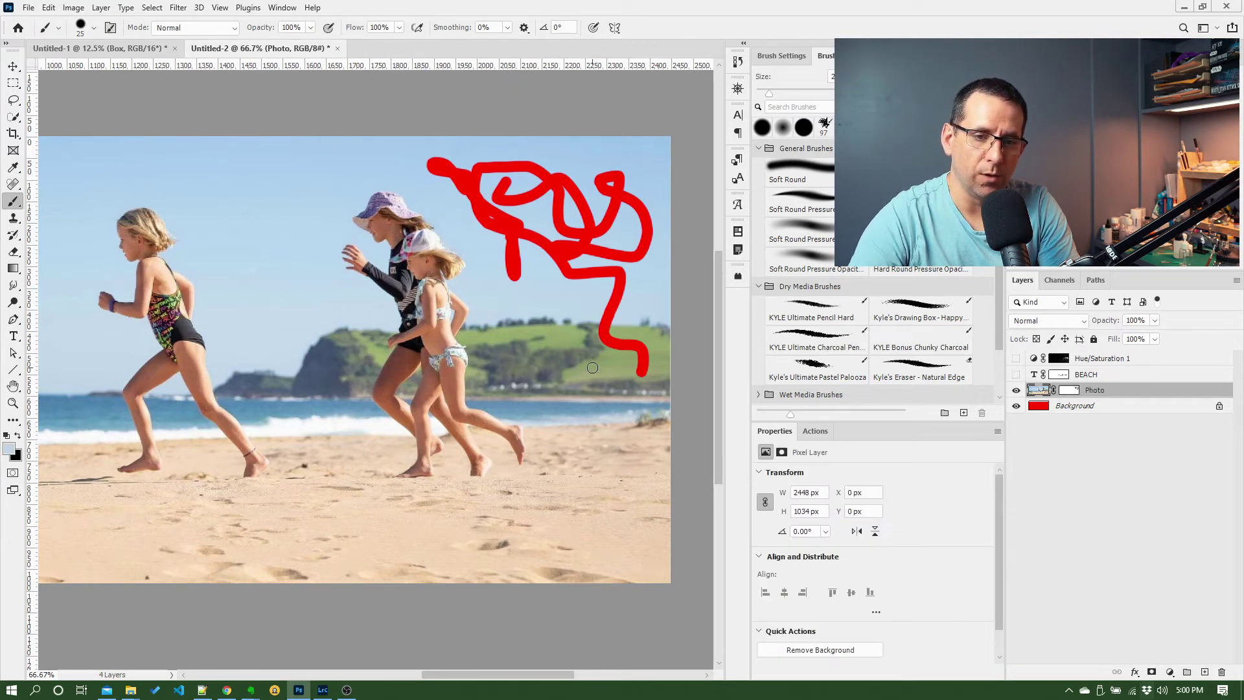
key(x)
drag(499, 343, 552, 328)
mouse_move(564, 375)
mouse_down()
mouse_move(552, 436)
mouse_move(587, 494)
mouse_move(522, 321)
mouse_up()
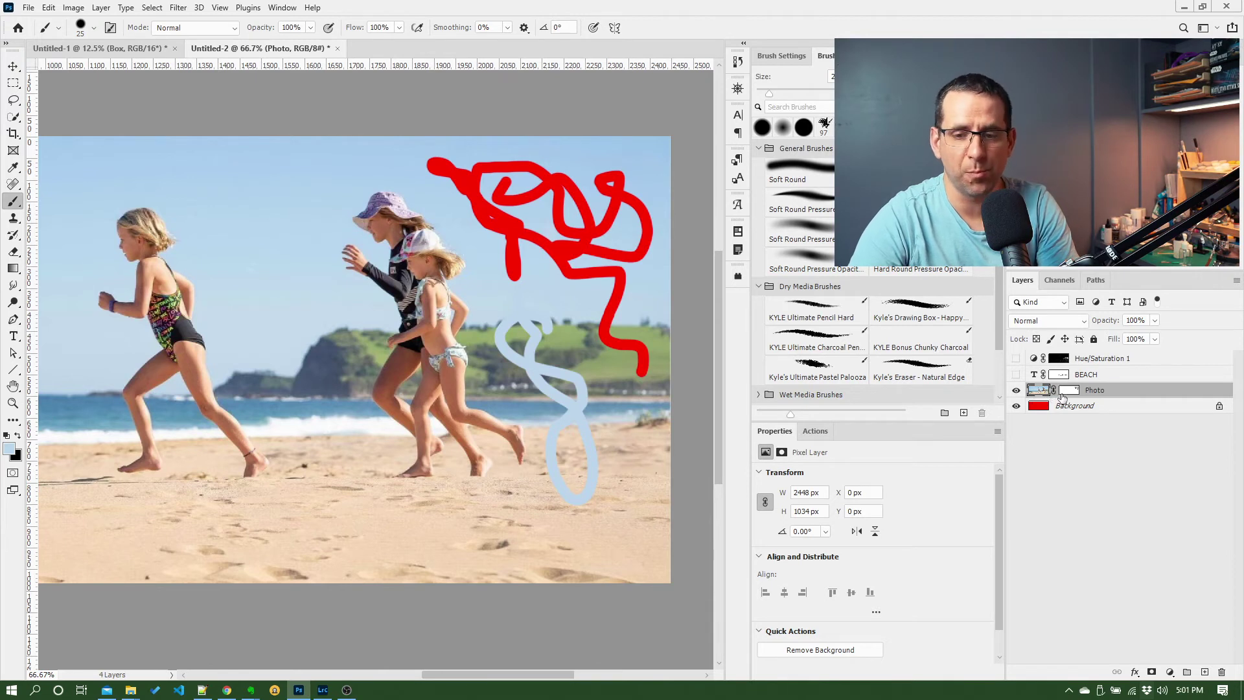
click(1068, 390)
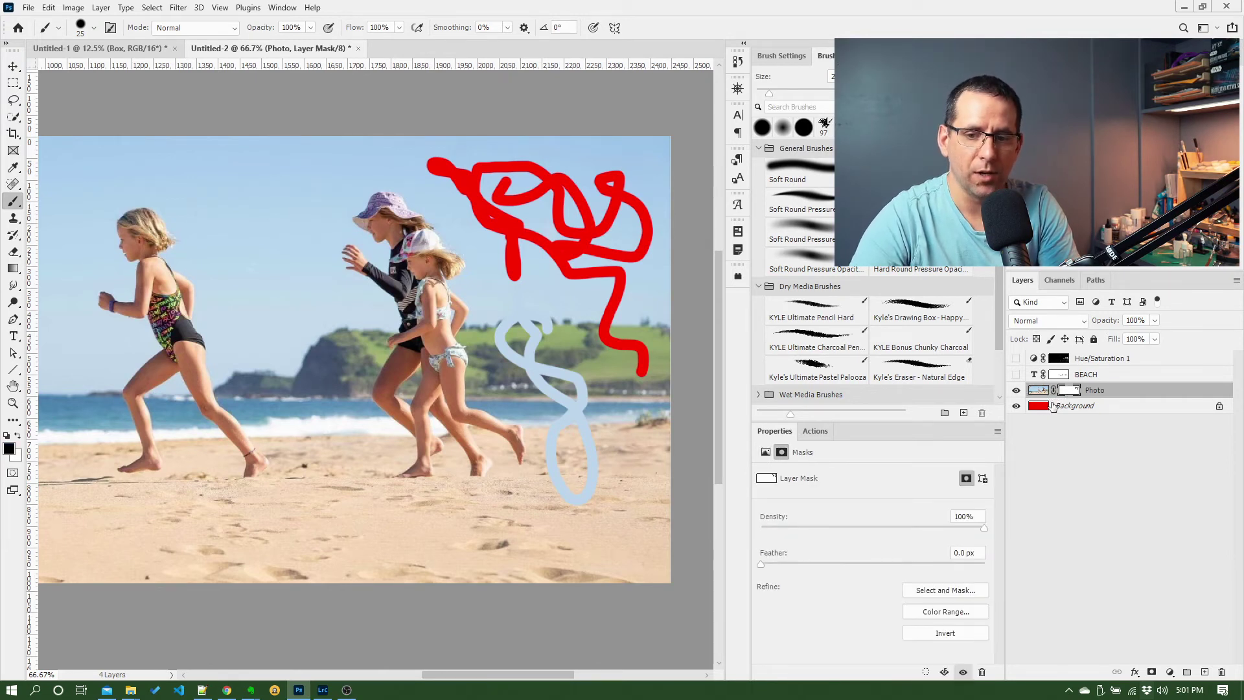
click(1038, 390)
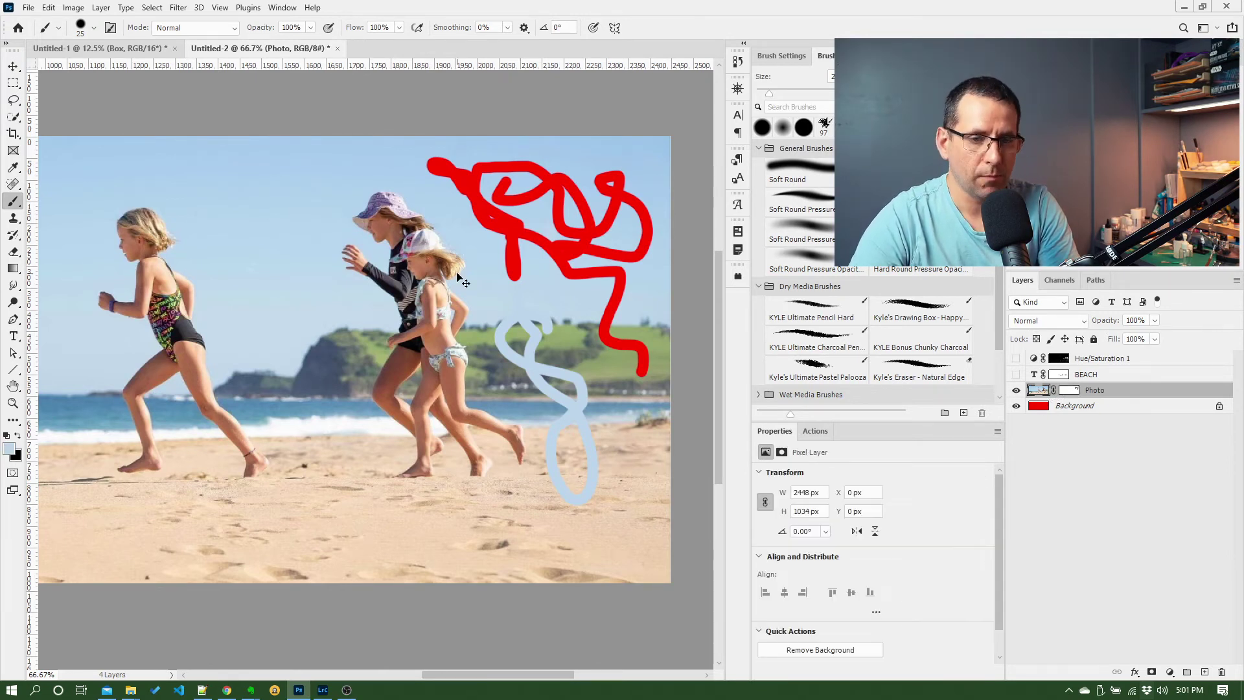
key(ctrl+z)
key(ctrl+z)
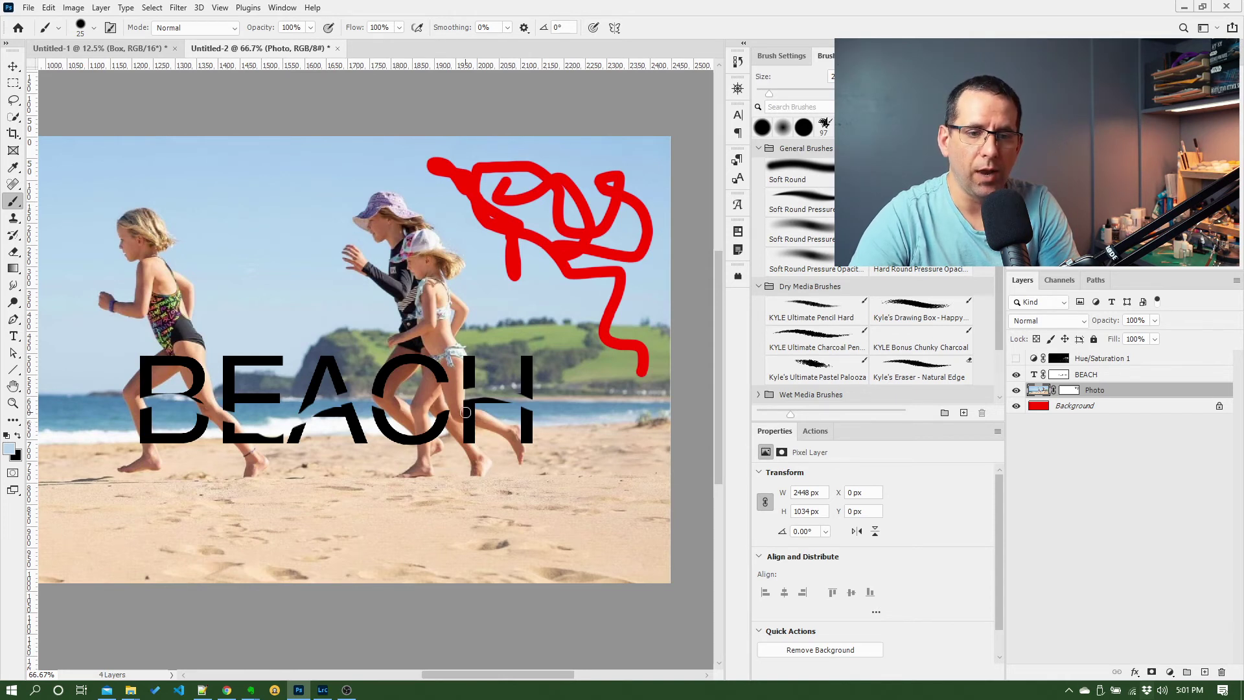
With the Move tool active, select the BEACH text layer so all six letters show over the photo.
click(11, 66)
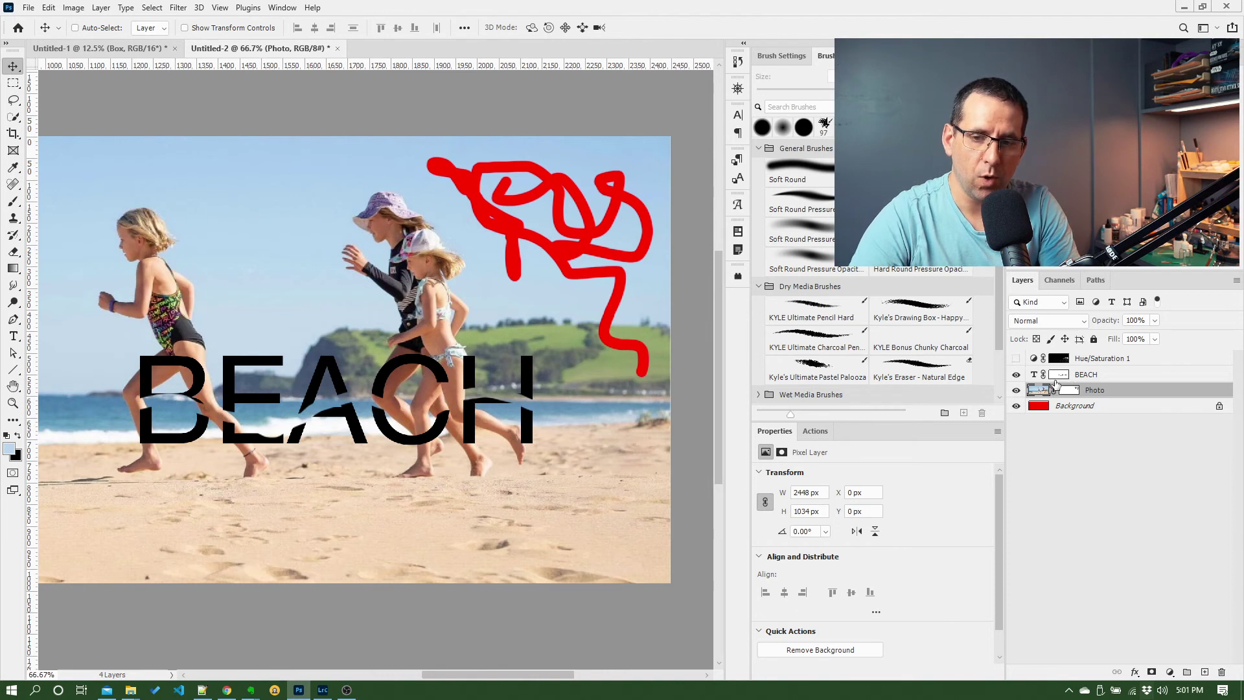
click(1089, 376)
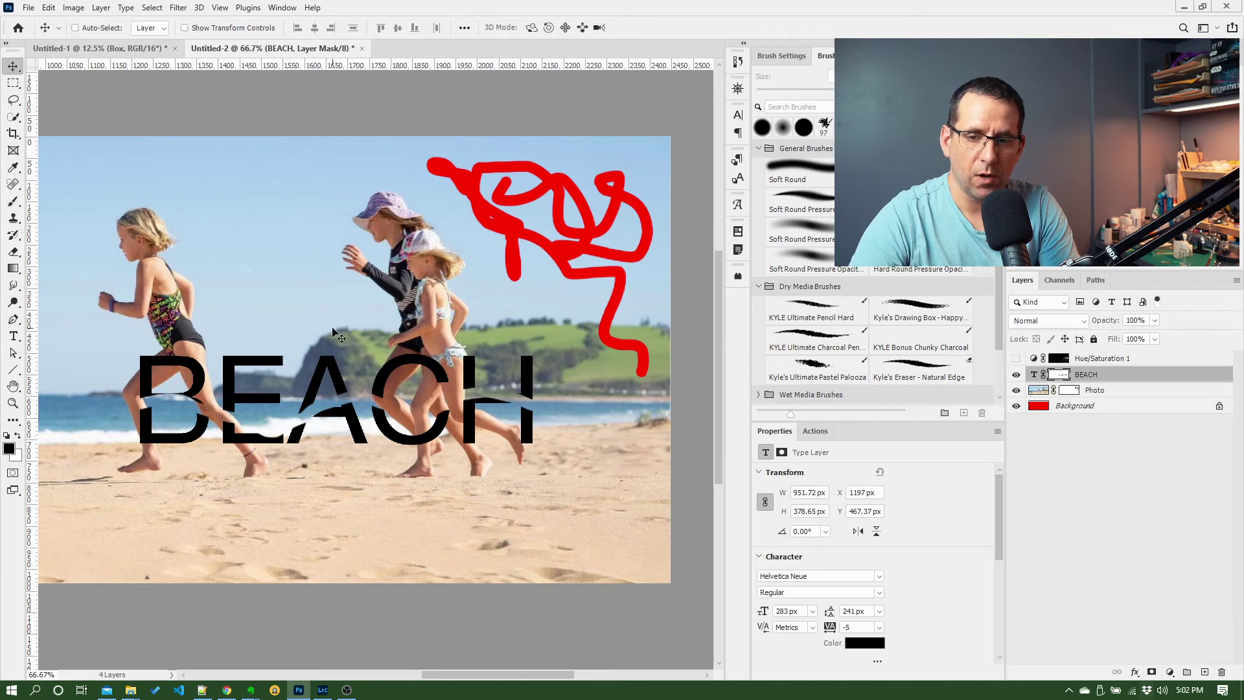
Unlink the BEACH text from its mask, then drag the mask and text separately.
mouse_move(341, 385)
mouse_down()
mouse_move(361, 379)
mouse_move(337, 369)
mouse_up()
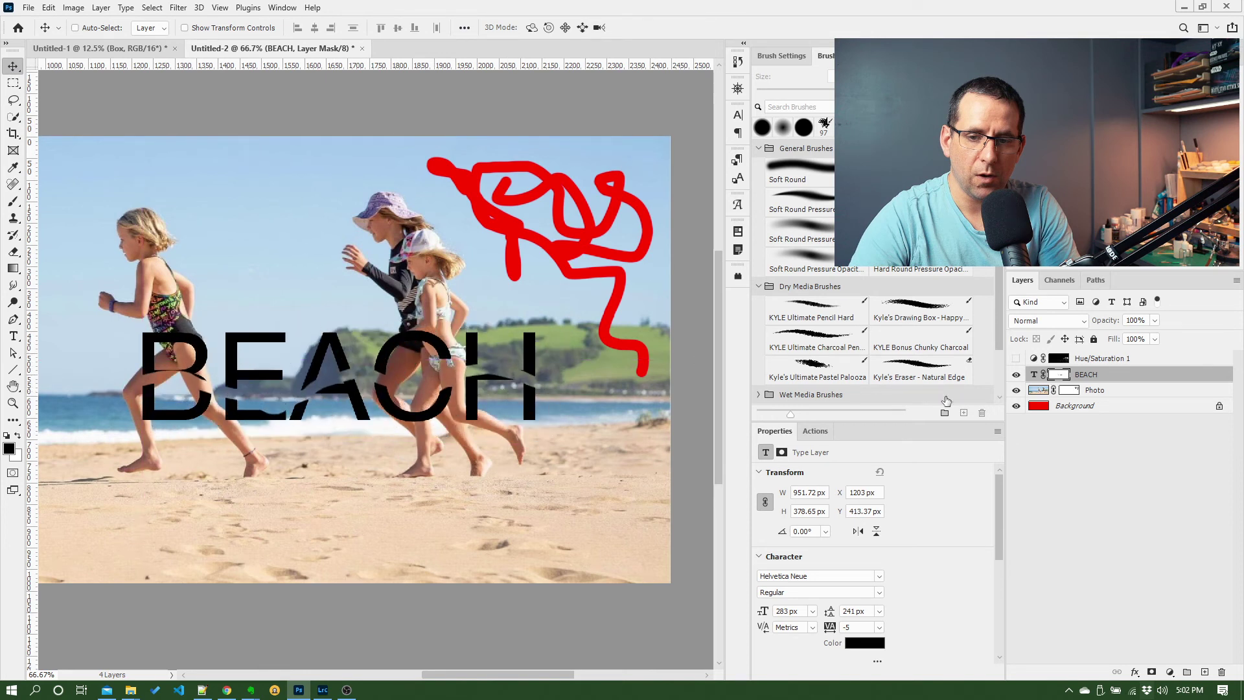
click(1042, 375)
mouse_move(426, 380)
mouse_down()
mouse_move(416, 375)
mouse_move(426, 368)
mouse_up()
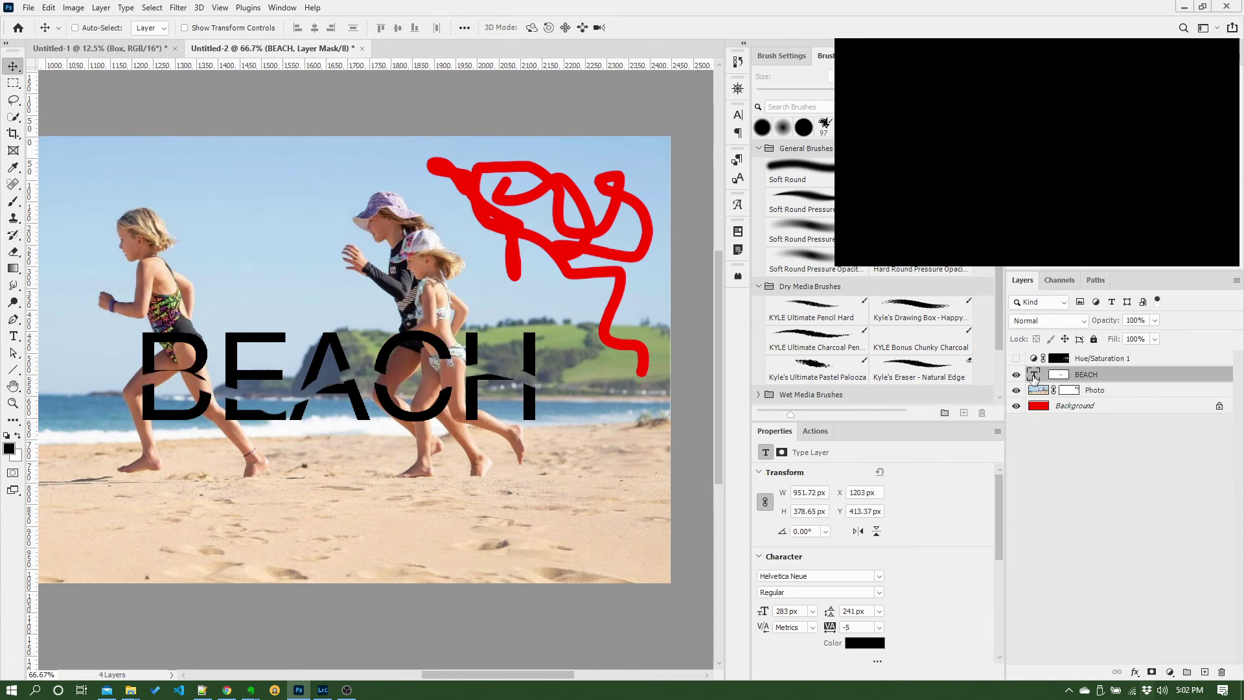
mouse_move(419, 390)
mouse_down()
mouse_move(422, 372)
mouse_move(425, 390)
mouse_up()
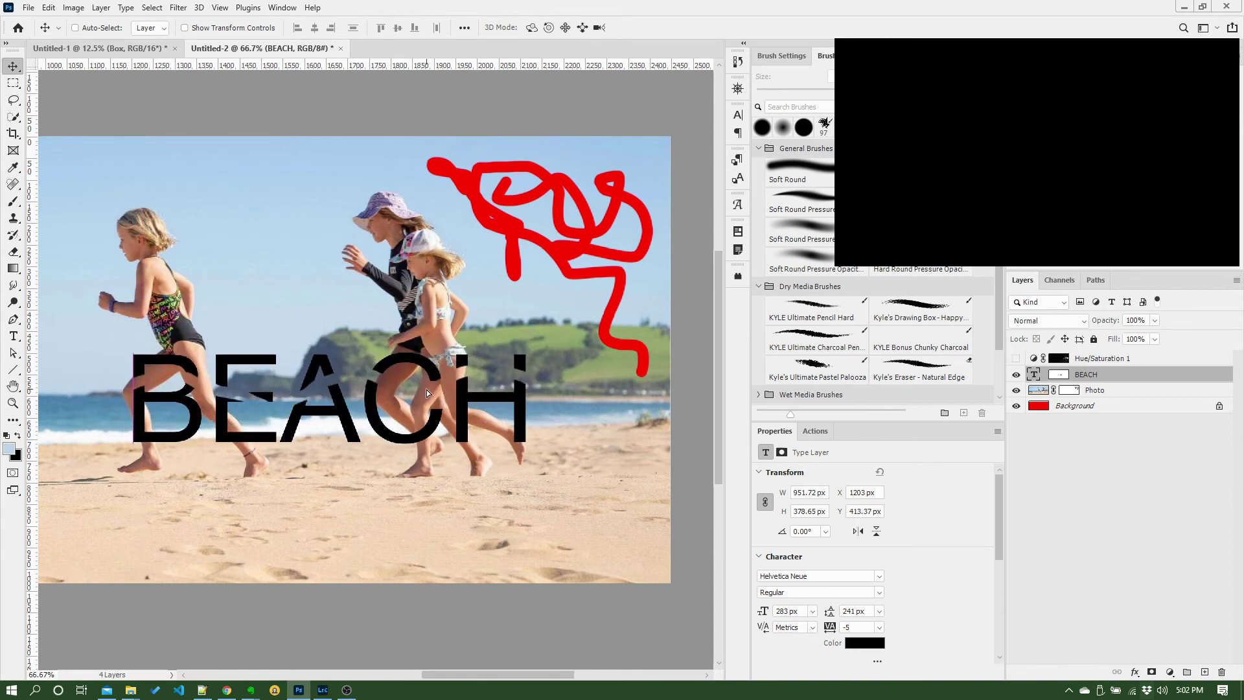